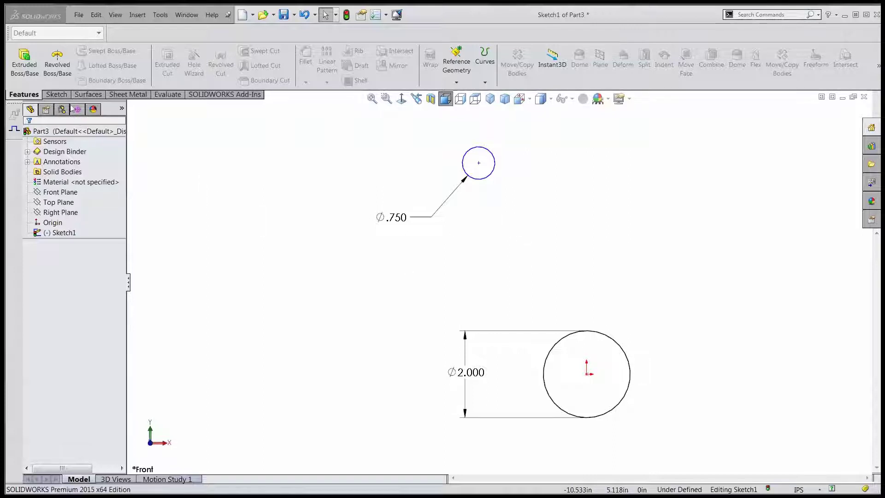
Draw a vertical centerline from the origin to the small circle's centre
{"action": "left_click", "coordinate": [56, 94]}
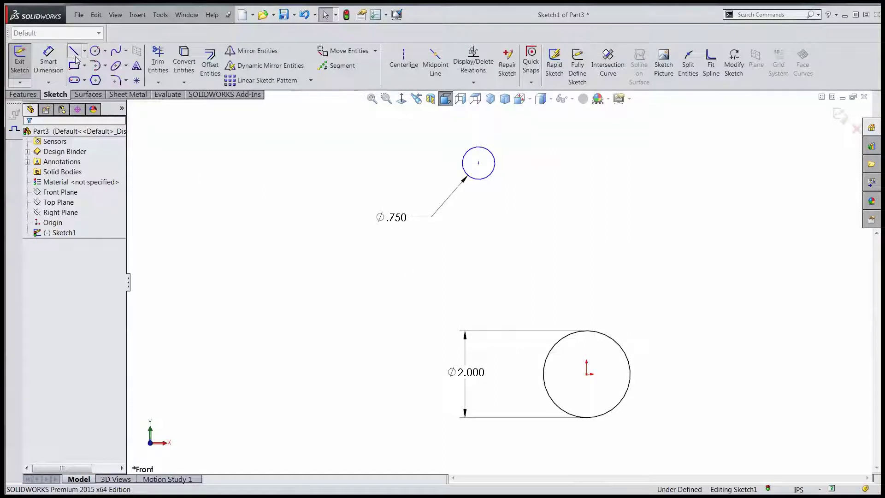
{"action": "left_click", "coordinate": [404, 66]}
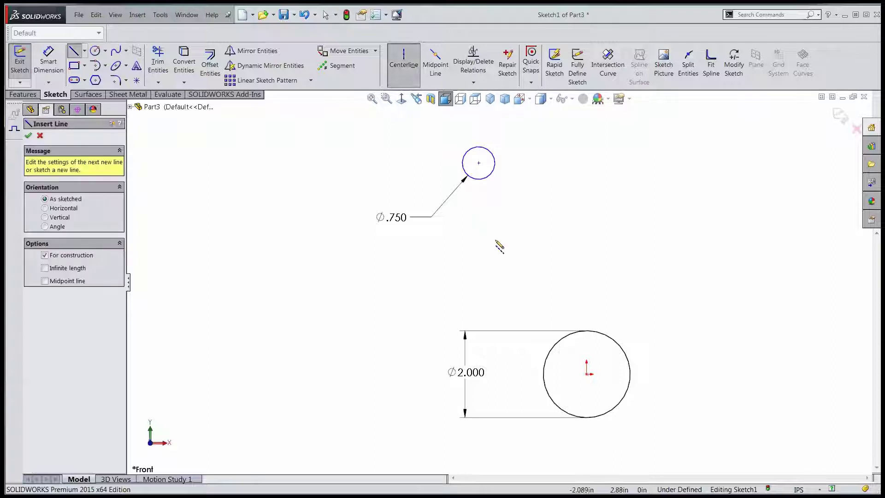
{"action": "left_click", "coordinate": [586, 374]}
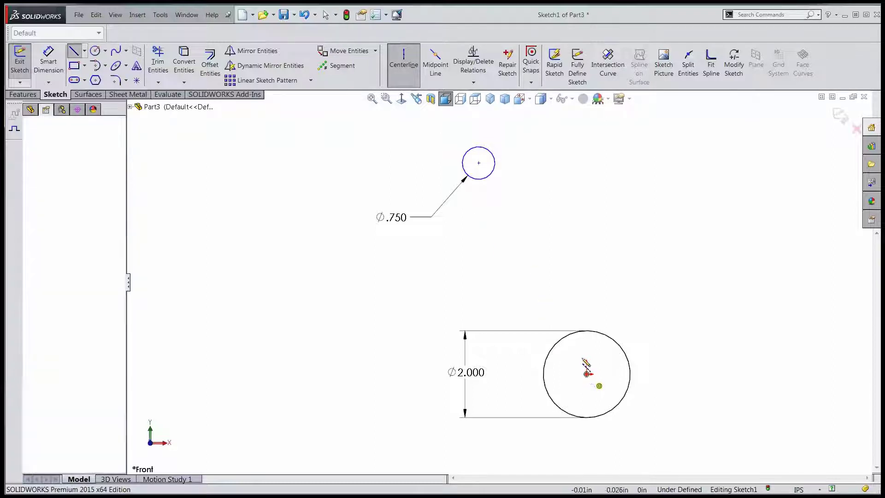
{"action": "double_click", "coordinate": [478, 163]}
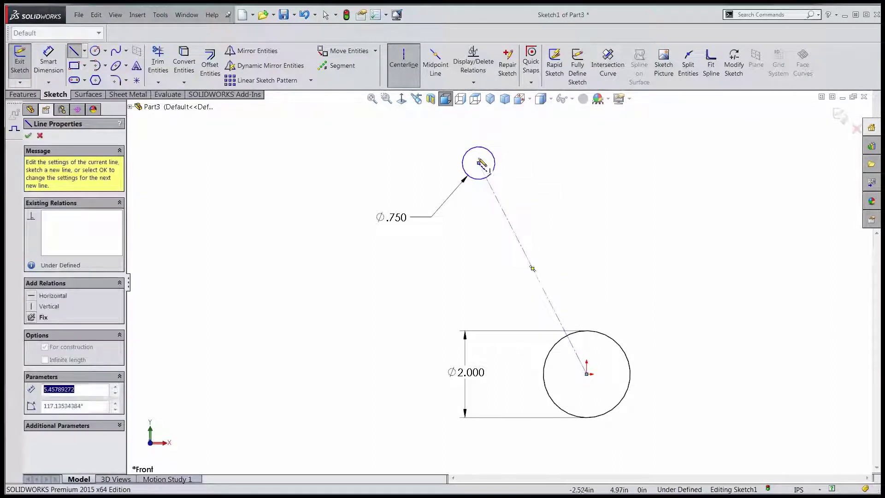
{"action": "left_click", "coordinate": [56, 307]}
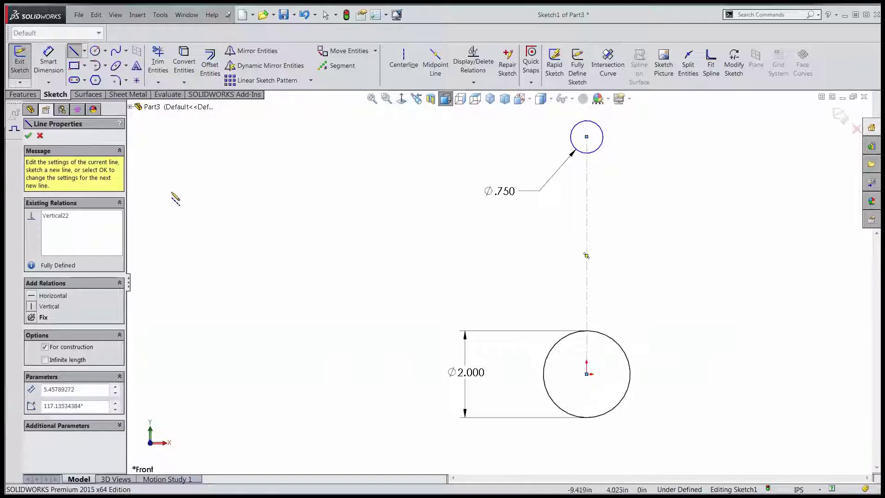
Dimension the centerline's length to 5.000
{"action": "left_click", "coordinate": [48, 61]}
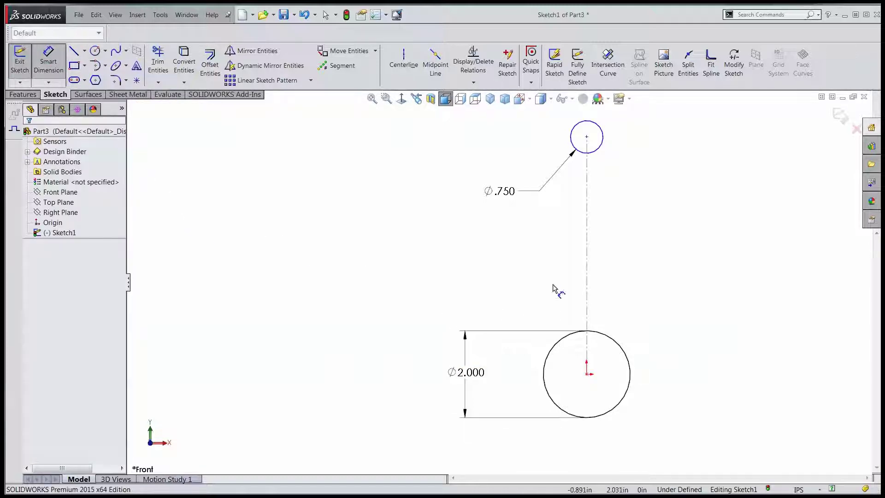
{"action": "left_click", "coordinate": [587, 273]}
{"action": "left_click", "coordinate": [615, 272]}
{"action": "type", "text": "5"}
{"action": "key", "text": "Return"}
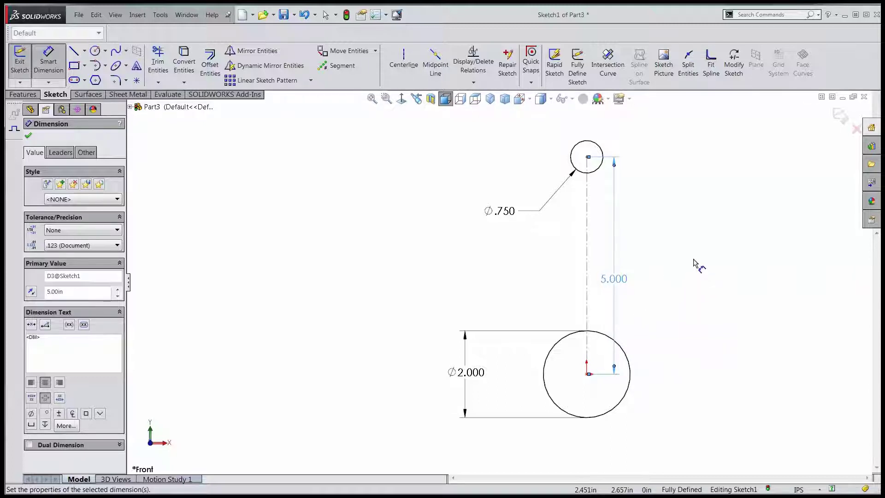
Draw a line across the small circle's diameter and a chord across the large circle, then drag the chord lower
{"action": "right_click", "coordinate": [497, 155]}
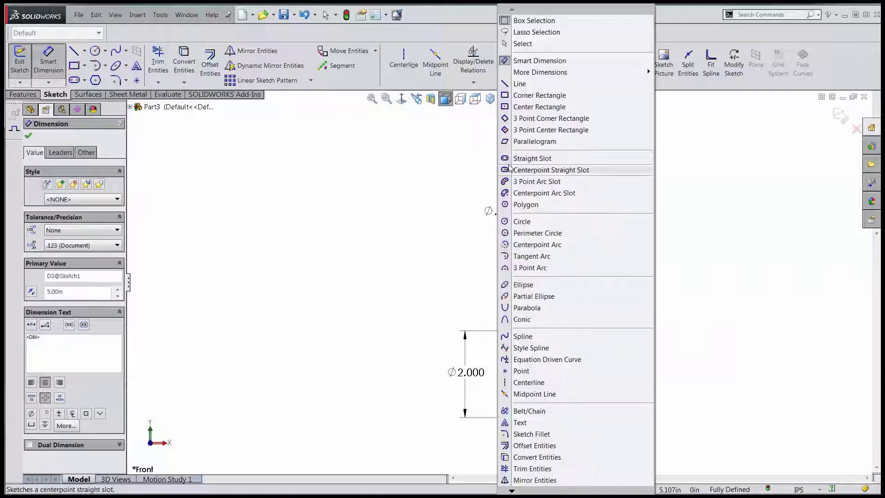
{"action": "left_click", "coordinate": [521, 84]}
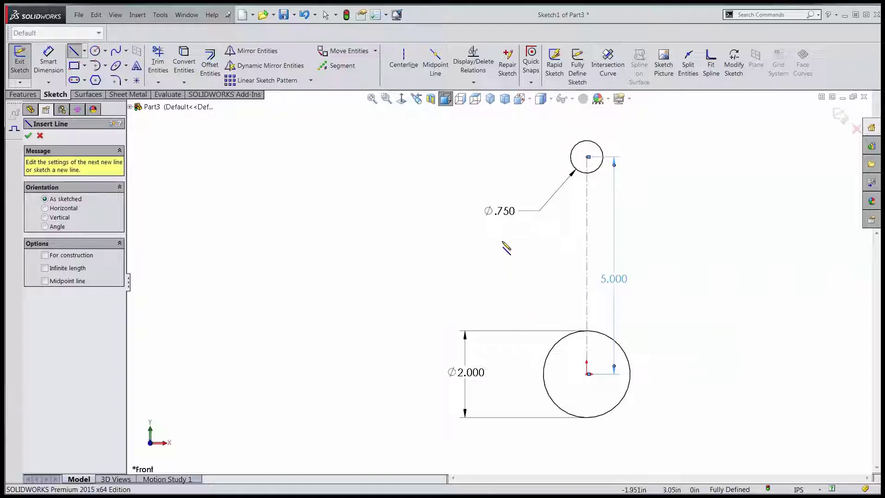
{"action": "left_click", "coordinate": [571, 157]}
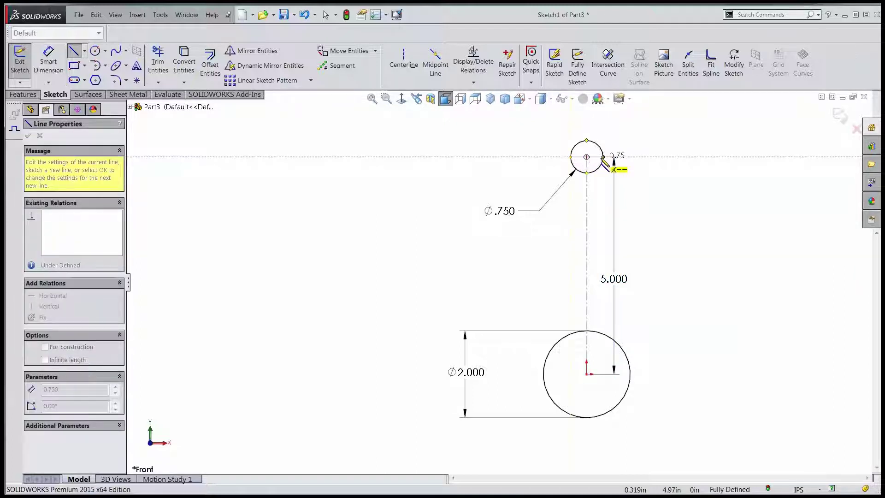
{"action": "left_click", "coordinate": [603, 156]}
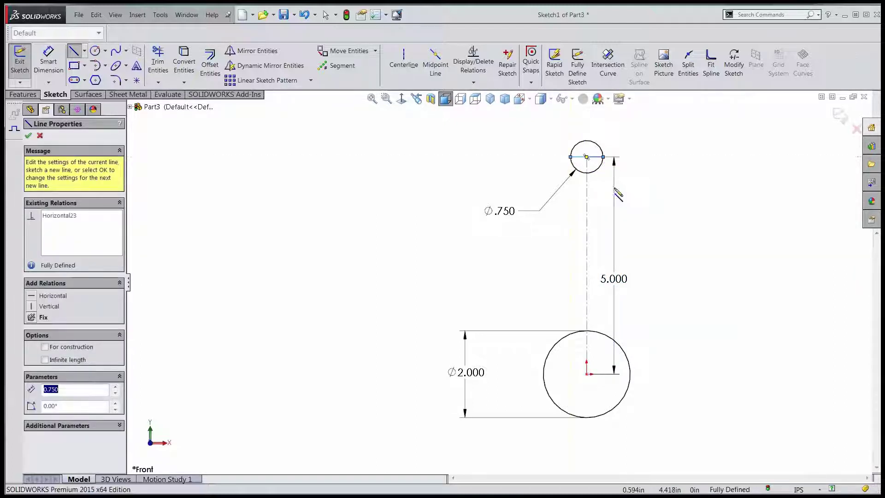
{"action": "left_click", "coordinate": [546, 358]}
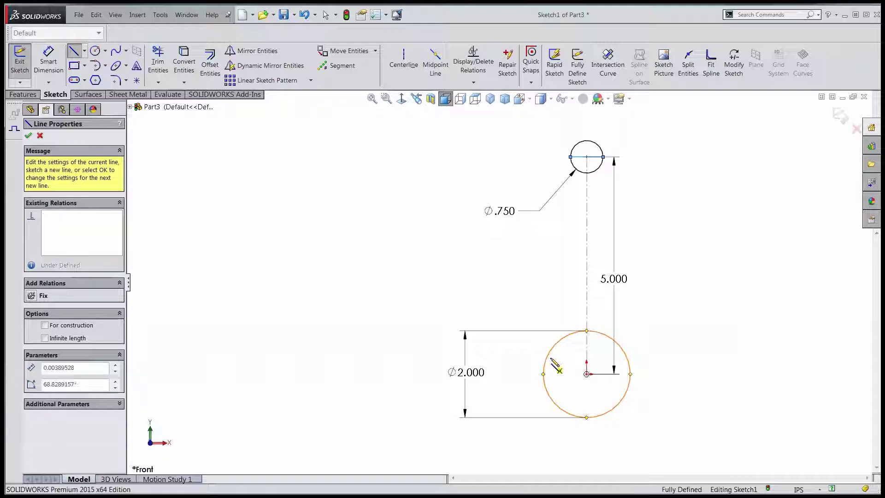
{"action": "left_click", "coordinate": [628, 358]}
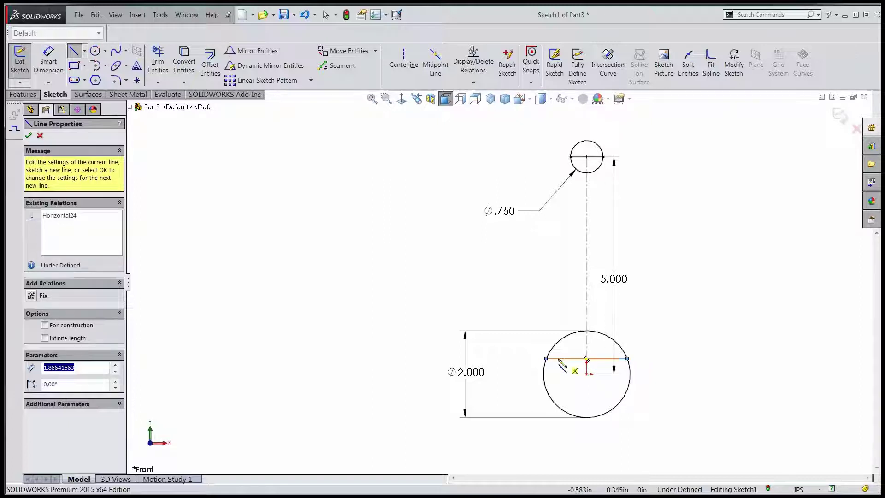
{"action": "key", "text": "Escape"}
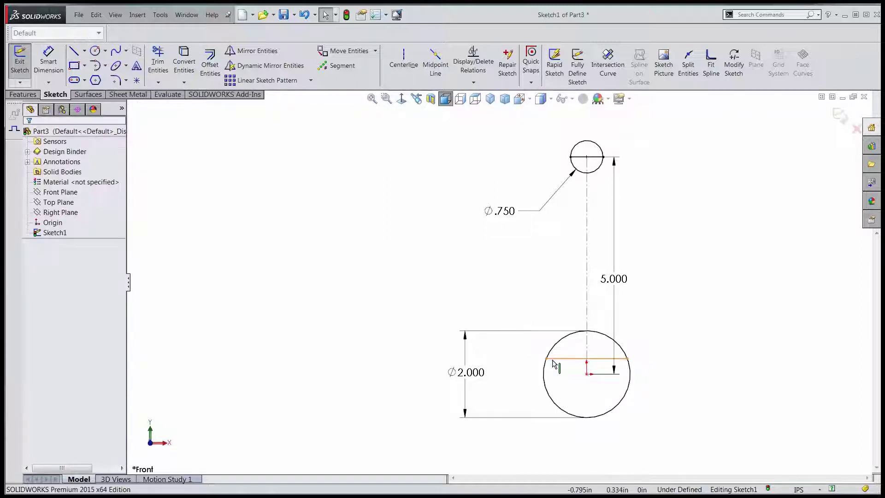
{"action": "left_click", "coordinate": [571, 359]}
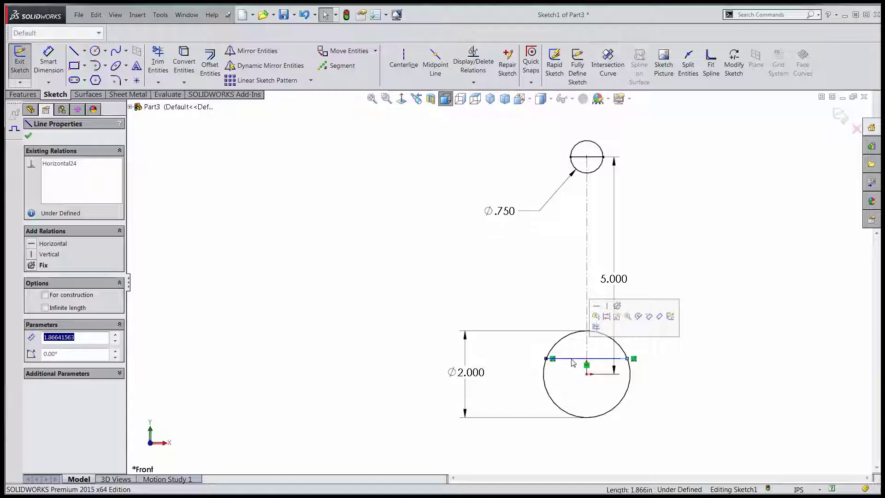
{"action": "mouse_move", "coordinate": [572, 363]}
{"action": "left_mouse_down"}
{"action": "mouse_move", "coordinate": [584, 416]}
{"action": "mouse_move", "coordinate": [570, 362]}
{"action": "mouse_move", "coordinate": [584, 411]}
{"action": "mouse_move", "coordinate": [581, 348]}
{"action": "mouse_move", "coordinate": [584, 408]}
{"action": "mouse_move", "coordinate": [590, 332]}
{"action": "mouse_move", "coordinate": [588, 395]}
{"action": "mouse_move", "coordinate": [585, 360]}
{"action": "left_mouse_up"}
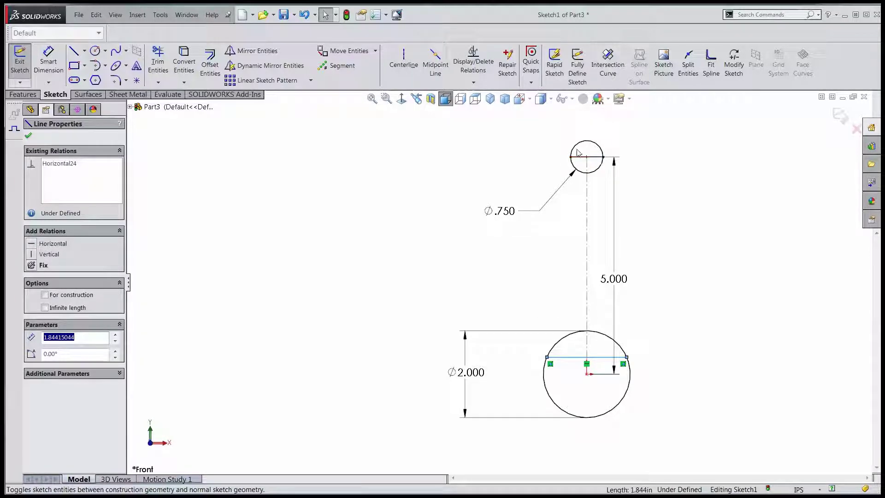
Draw left and right side lines from the small circle's ends to the large circle, and lower the chord
{"action": "left_click", "coordinate": [73, 52]}
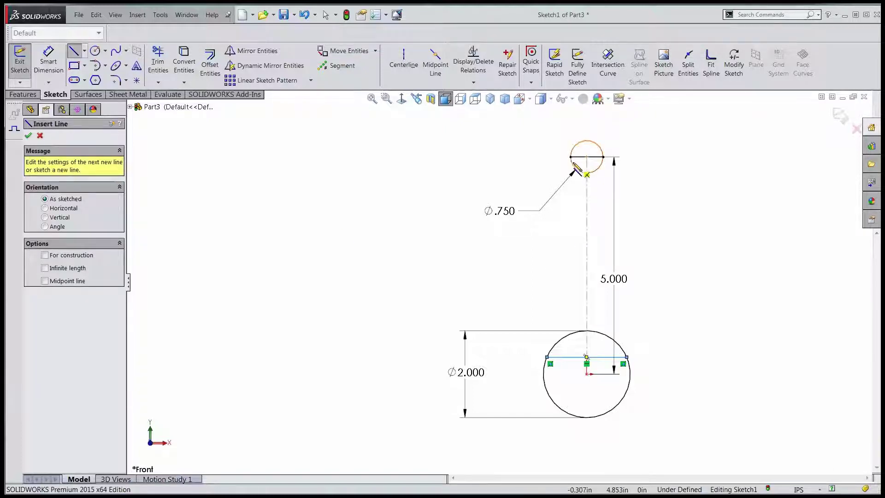
{"action": "left_click", "coordinate": [570, 157]}
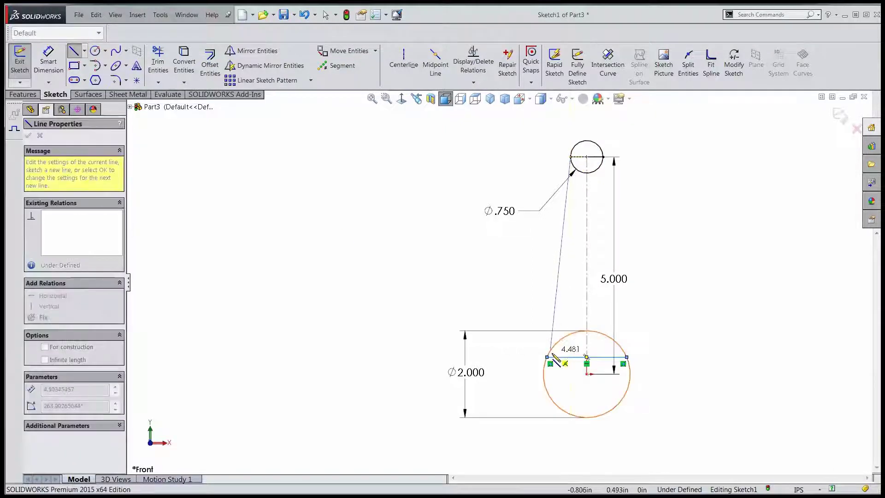
{"action": "double_click", "coordinate": [547, 357]}
{"action": "left_click", "coordinate": [603, 157]}
{"action": "double_click", "coordinate": [627, 357]}
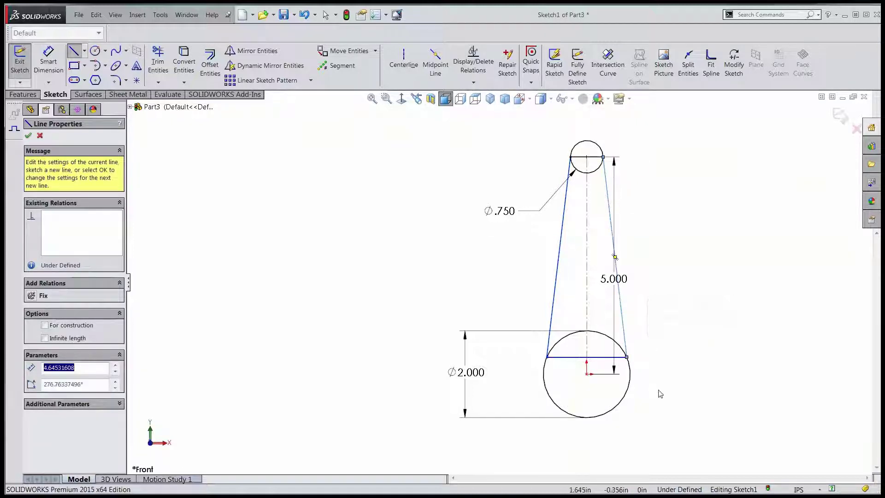
{"action": "key", "text": "Escape"}
{"action": "left_click_drag", "start_coordinate": [573, 356], "coordinate": [609, 395]}
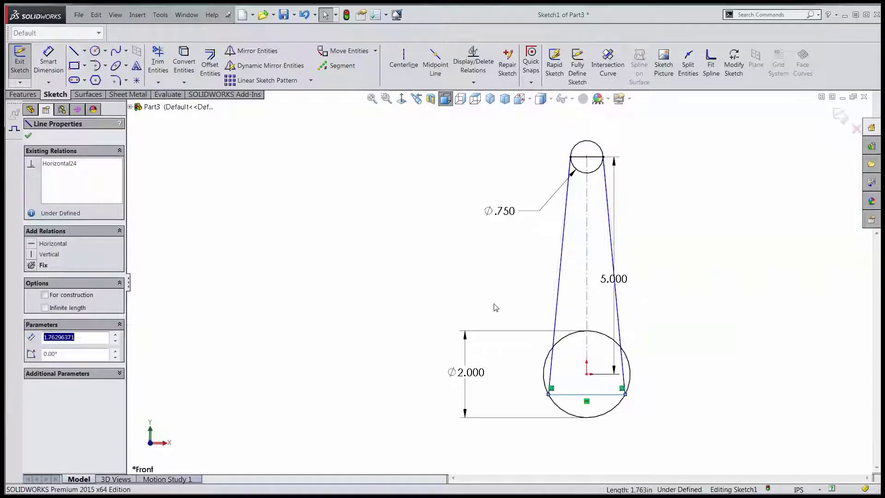
Make the left side line tangent to the large circle
{"action": "left_click", "coordinate": [552, 369]}
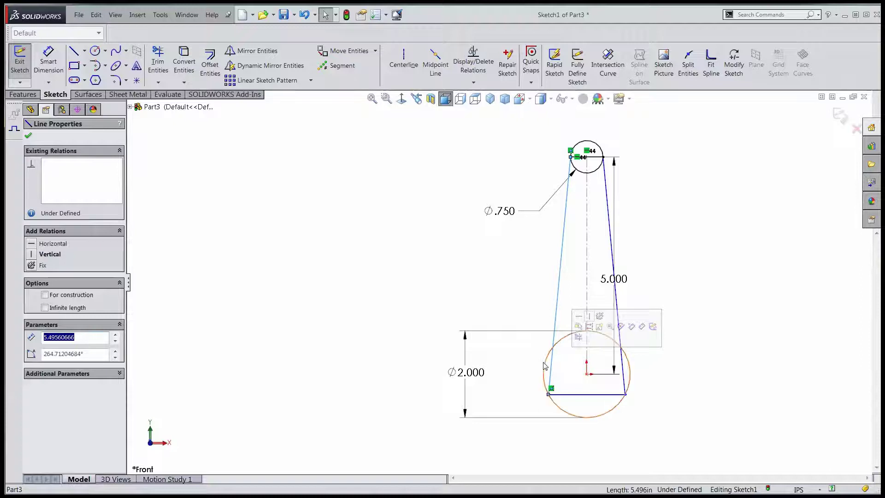
{"action": "left_click", "coordinate": [544, 366], "text": "ctrl"}
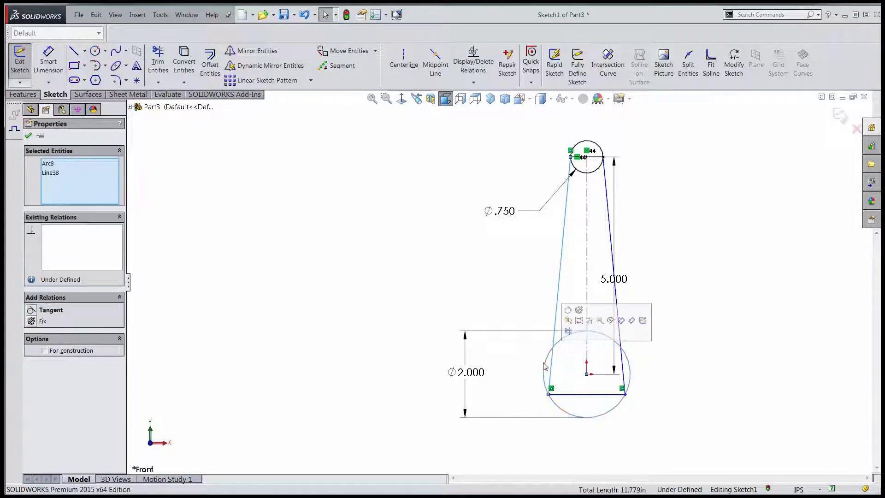
{"action": "left_click", "coordinate": [568, 312]}
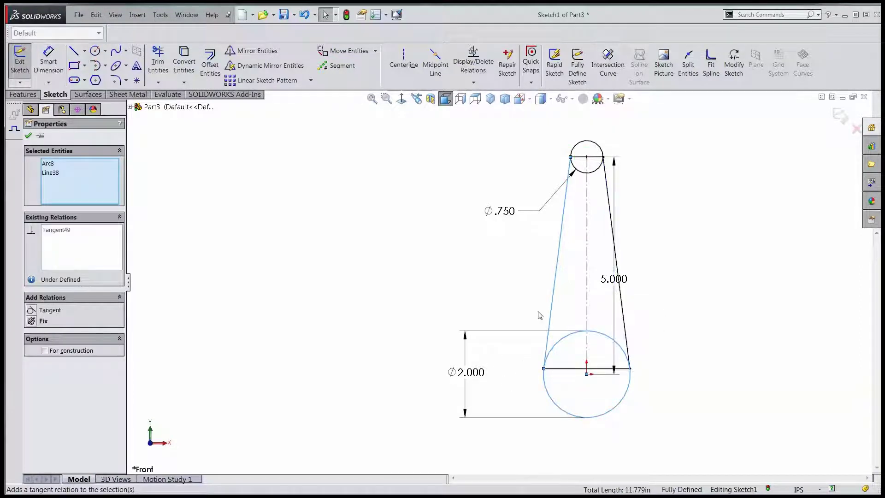
{"action": "left_click", "coordinate": [446, 301]}
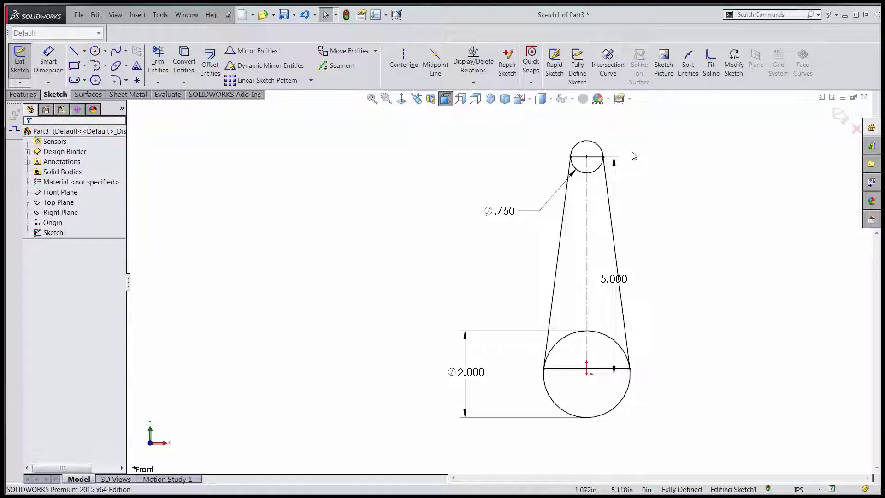
Convert the Ø.750 top circle and the large circle's horizontal line to construction geometry
{"action": "left_click", "coordinate": [597, 174]}
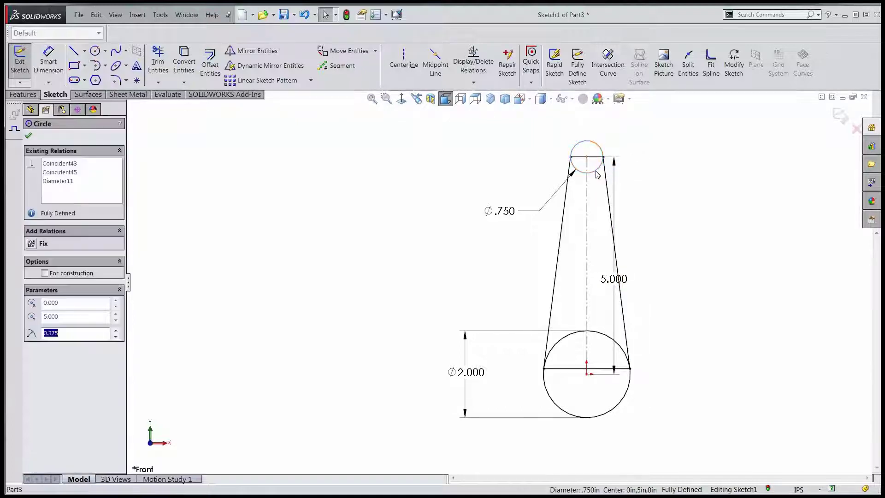
{"action": "left_click", "coordinate": [631, 130]}
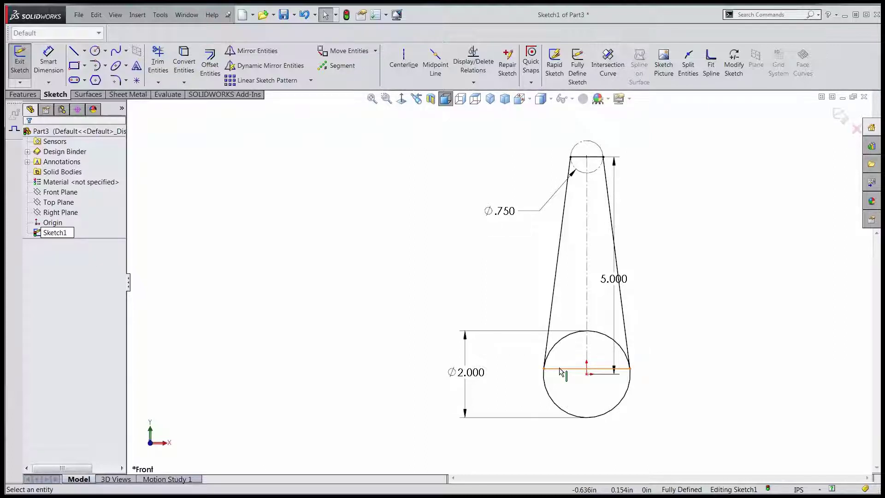
{"action": "left_click", "coordinate": [560, 372]}
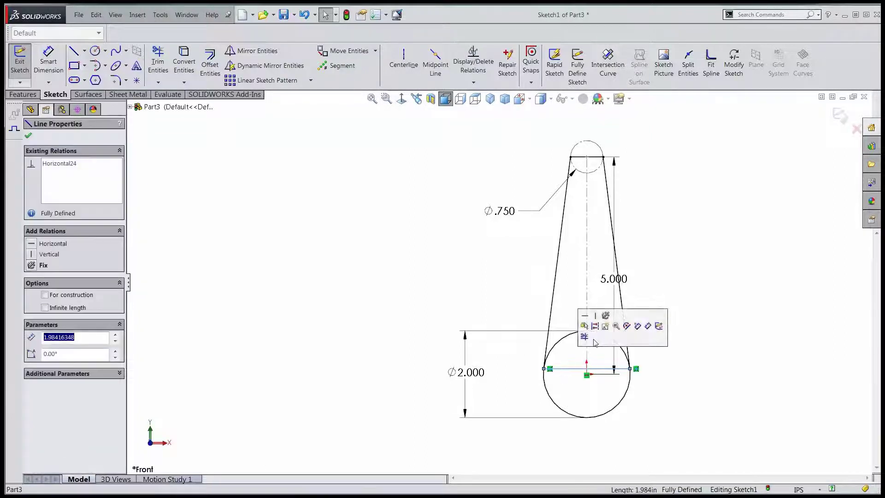
{"action": "left_click", "coordinate": [595, 326]}
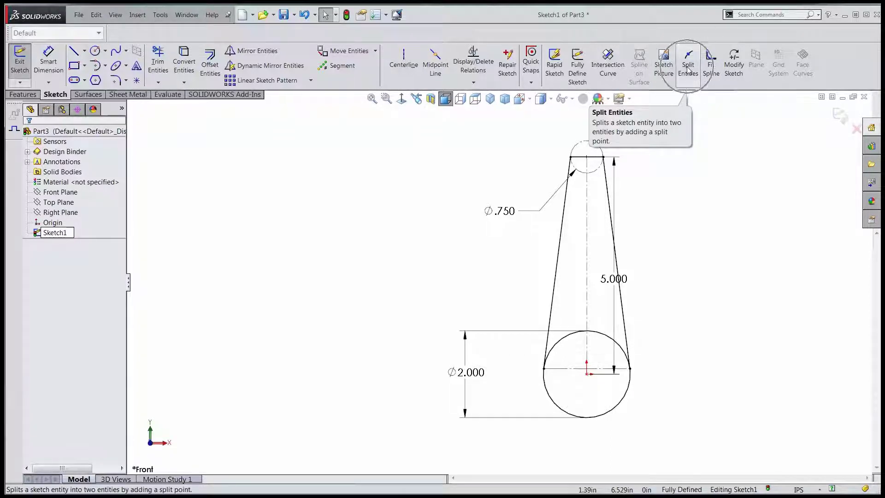
Split the Ø2.000 circle at its left and right tangent points
{"action": "left_click", "coordinate": [157, 17]}
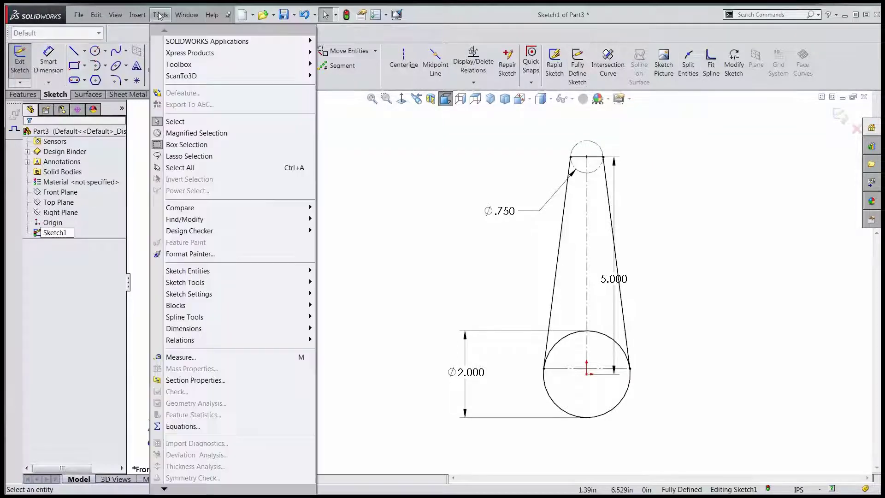
{"action": "left_click", "coordinate": [186, 284]}
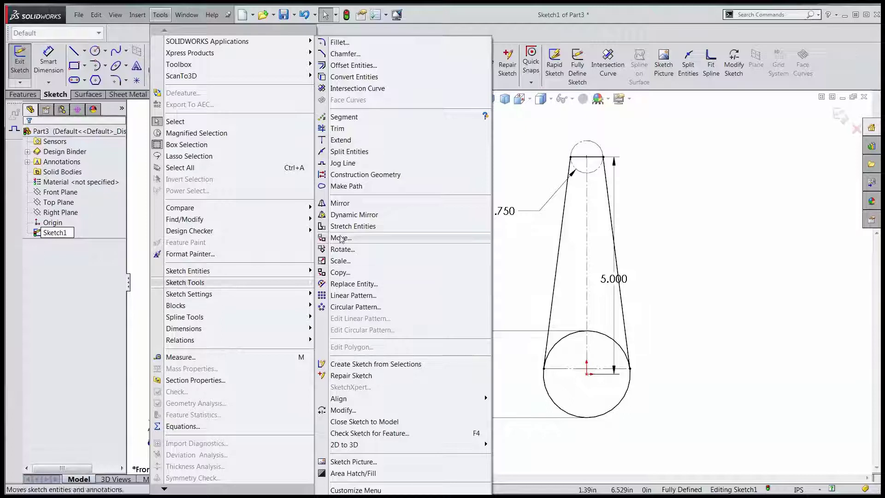
{"action": "left_click", "coordinate": [343, 152]}
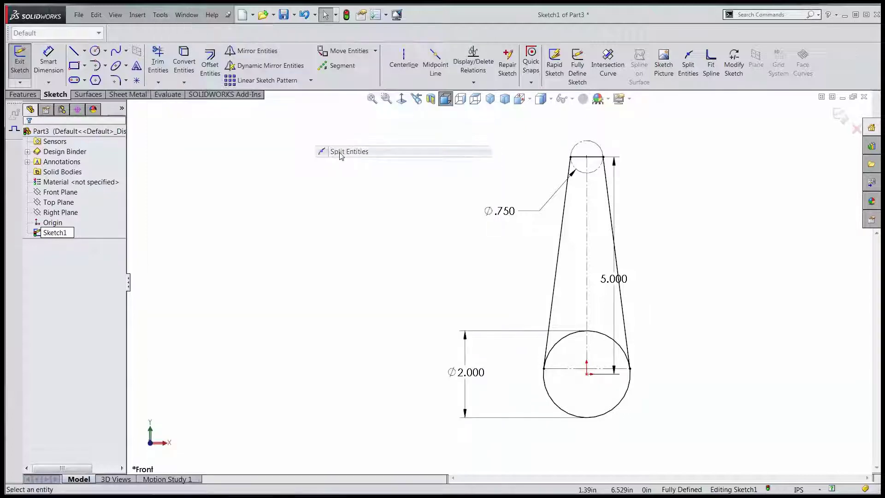
{"action": "left_click", "coordinate": [544, 386]}
{"action": "left_click", "coordinate": [628, 387]}
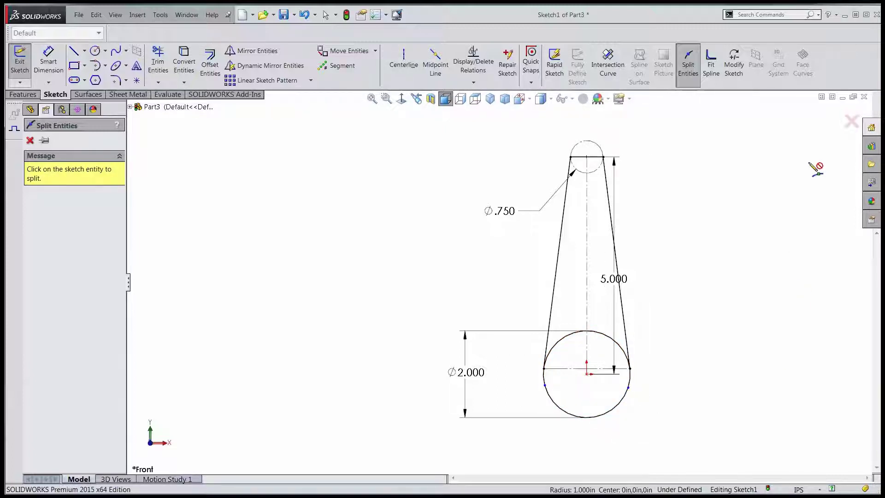
{"action": "left_click", "coordinate": [851, 122]}
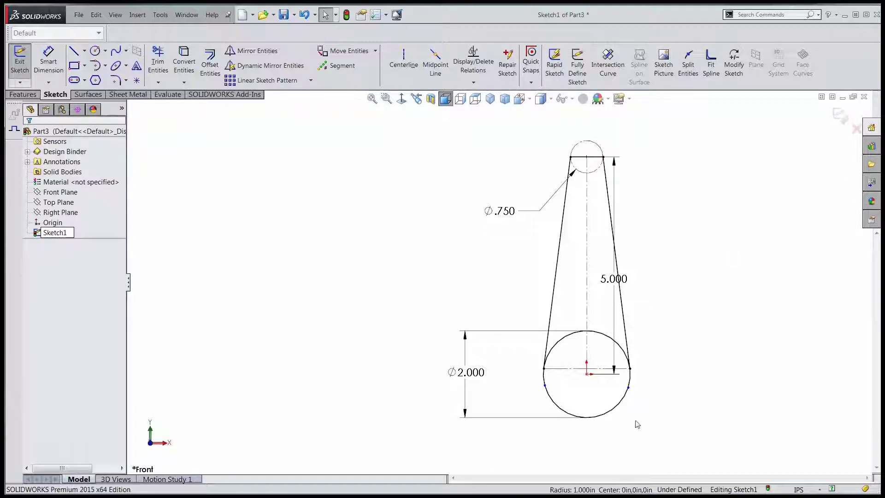
Check both split points and the resulting upper and lower arcs, then clear the selection
{"action": "left_click", "coordinate": [628, 387]}
{"action": "left_click", "coordinate": [642, 385]}
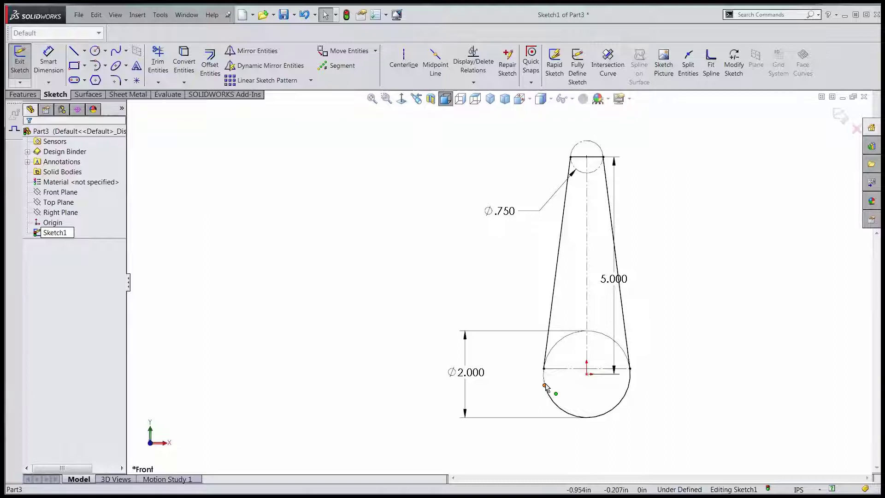
{"action": "left_click", "coordinate": [544, 369]}
{"action": "left_click", "coordinate": [525, 387]}
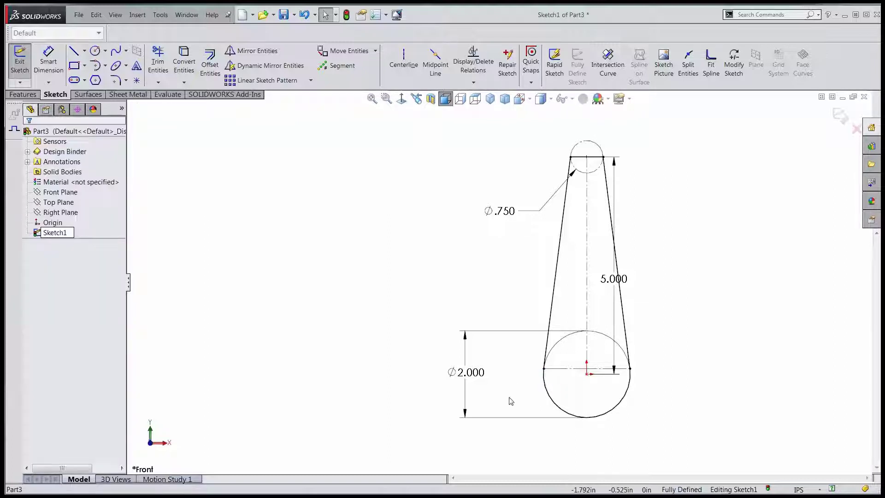
{"action": "left_click", "coordinate": [560, 408]}
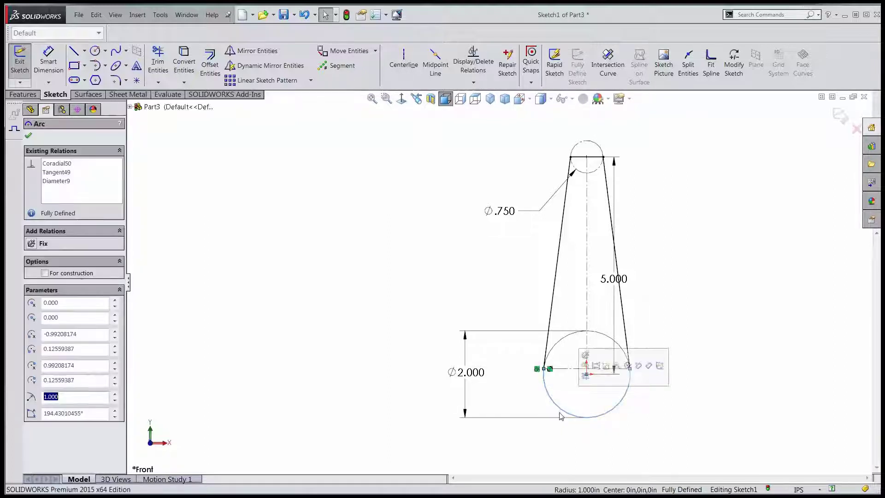
{"action": "left_click", "coordinate": [555, 352]}
{"action": "left_click", "coordinate": [673, 304]}
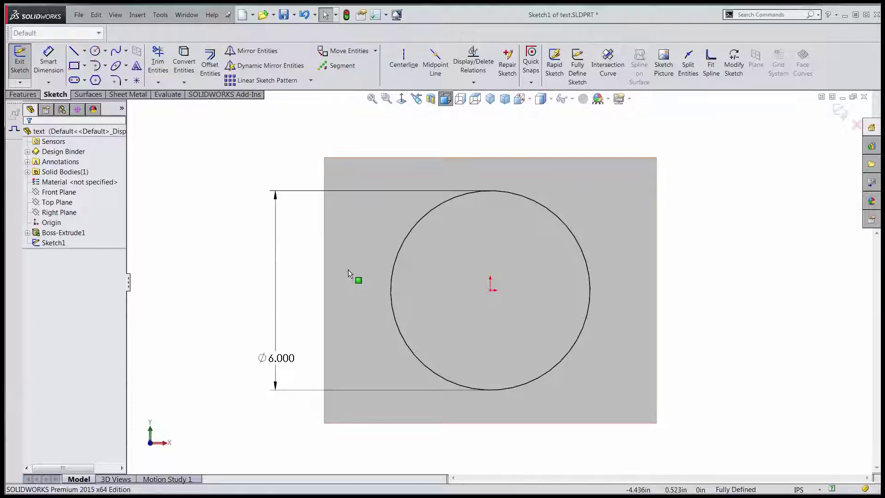
Add sketch text 'GoEngineer' that follows the Ø6.000 circle
{"action": "left_click", "coordinate": [136, 67]}
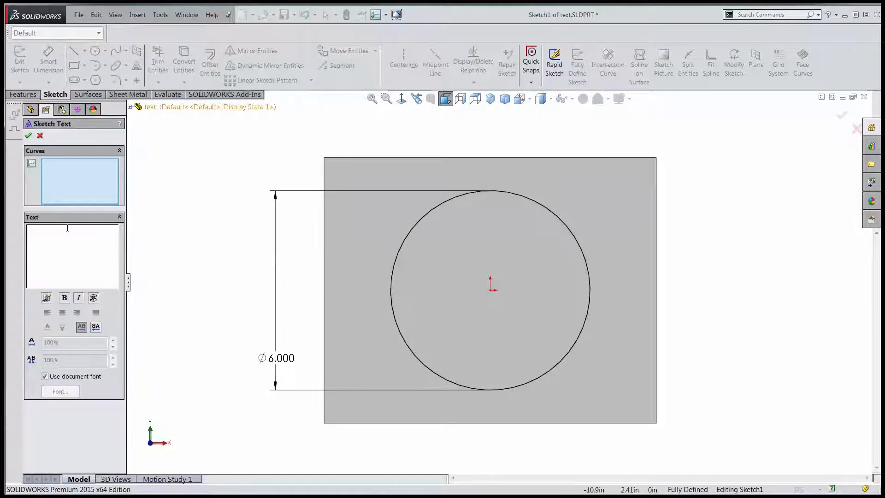
{"action": "type", "text": "gO"}
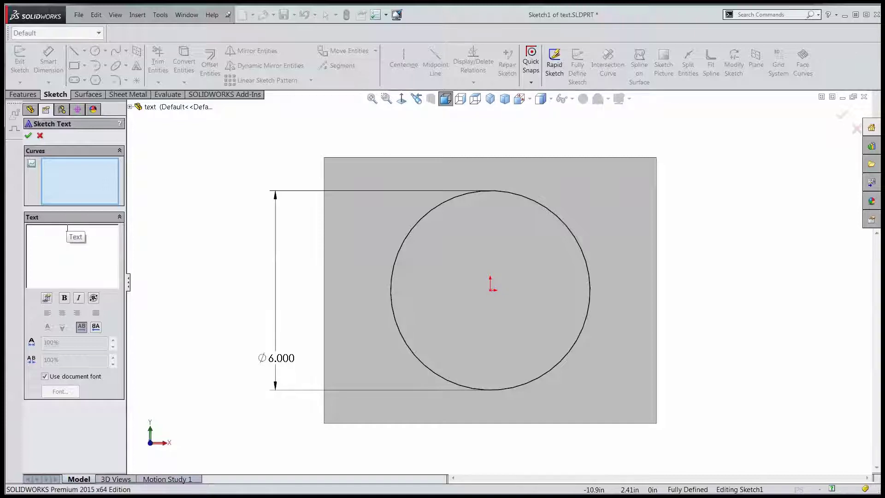
{"action": "type", "text": "GoEngineer"}
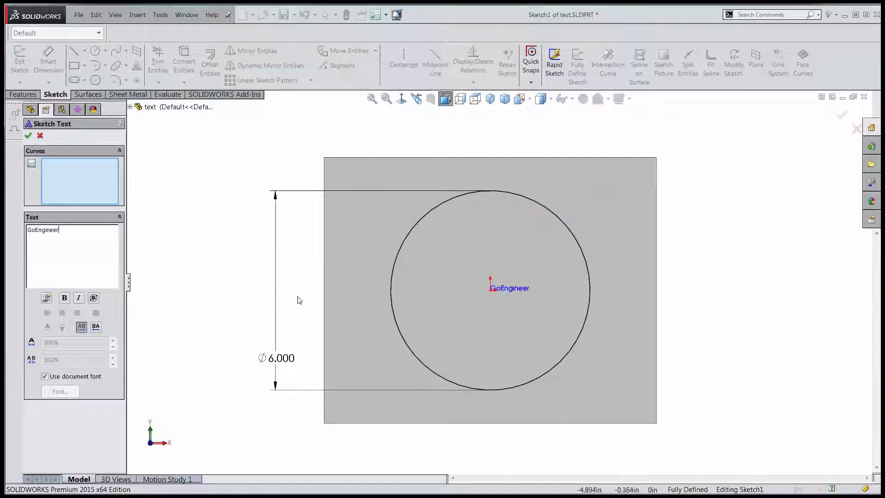
{"action": "left_click", "coordinate": [419, 222]}
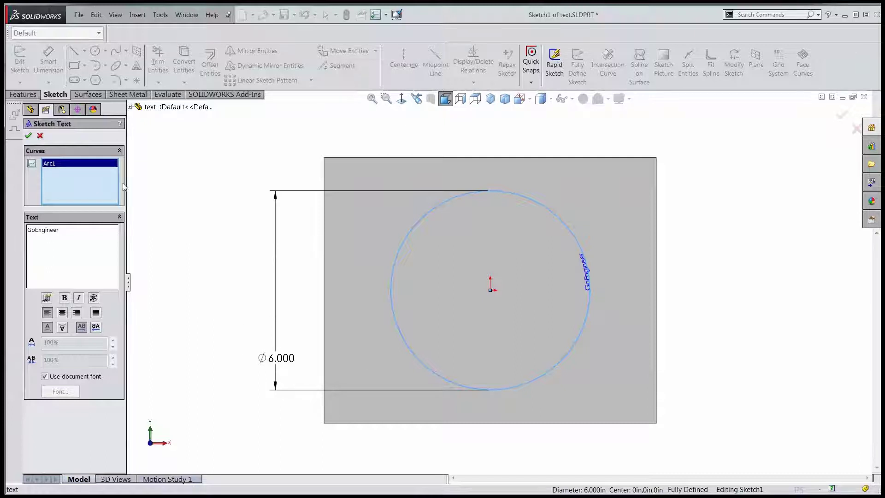
{"action": "left_click", "coordinate": [28, 135]}
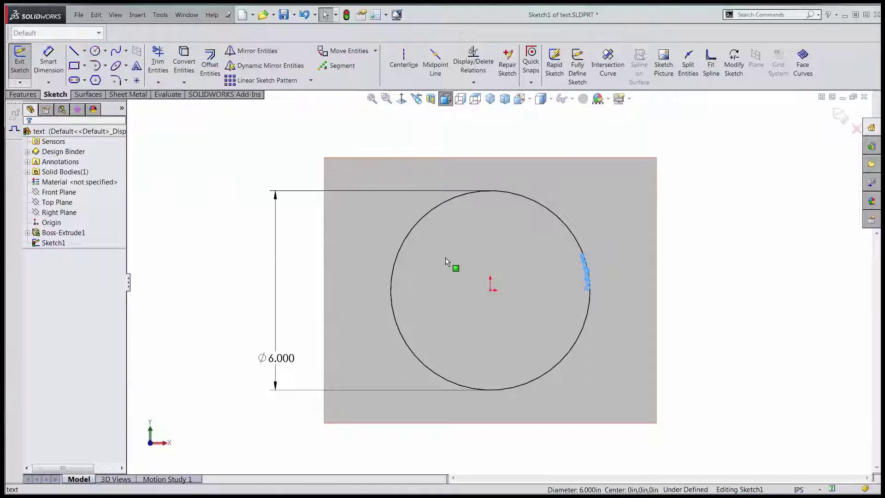
Split the Ø6.000 circle at four points around its edge
{"action": "left_click", "coordinate": [688, 65]}
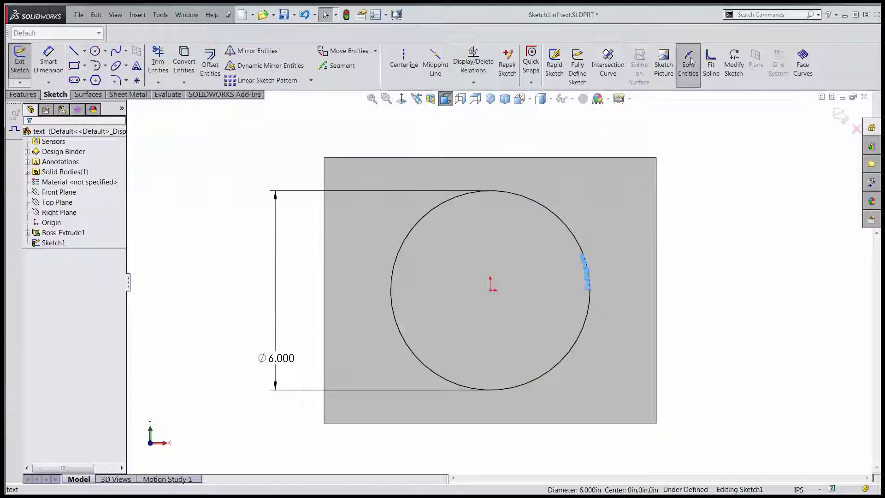
{"action": "left_click", "coordinate": [404, 241]}
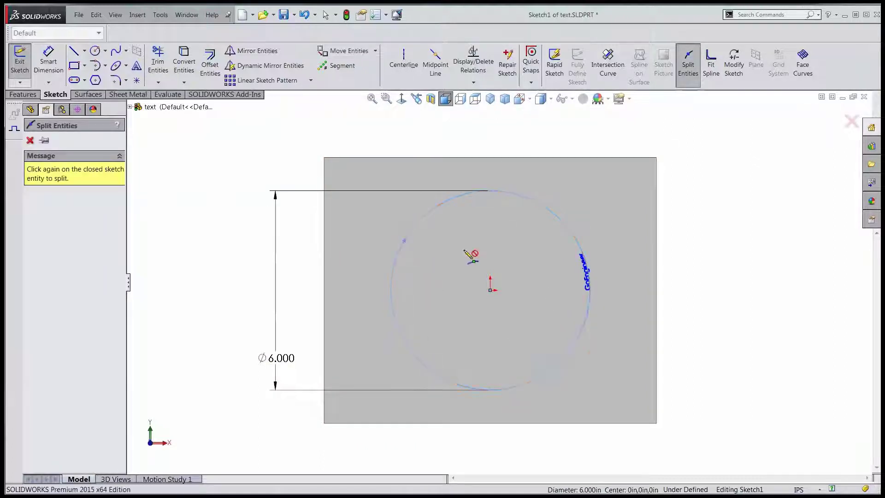
{"action": "left_click", "coordinate": [571, 232]}
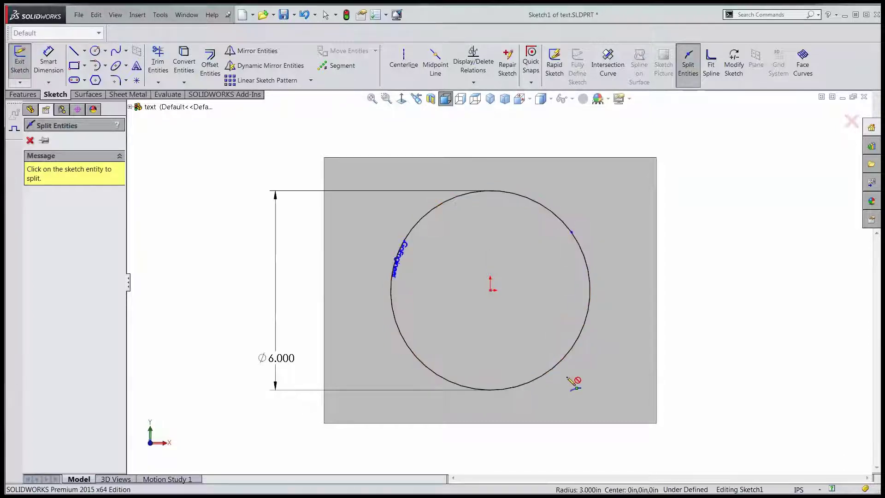
{"action": "left_click", "coordinate": [559, 363]}
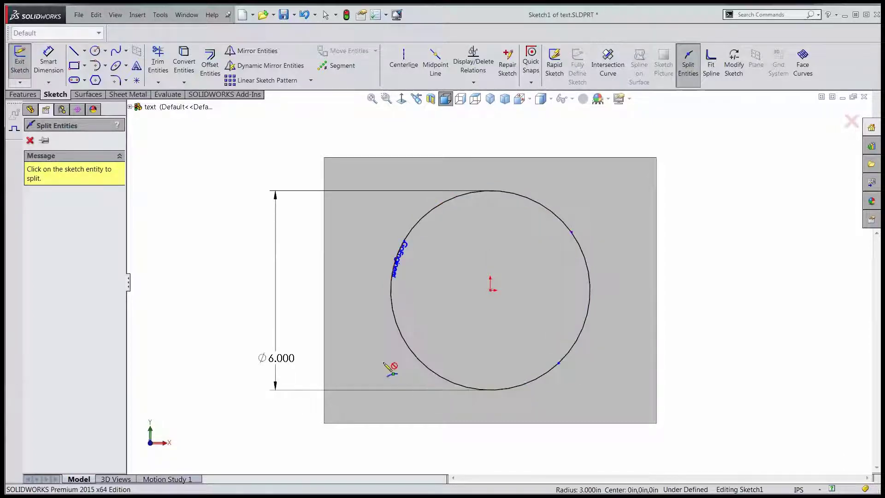
{"action": "left_click", "coordinate": [409, 348]}
{"action": "key", "text": "Escape"}
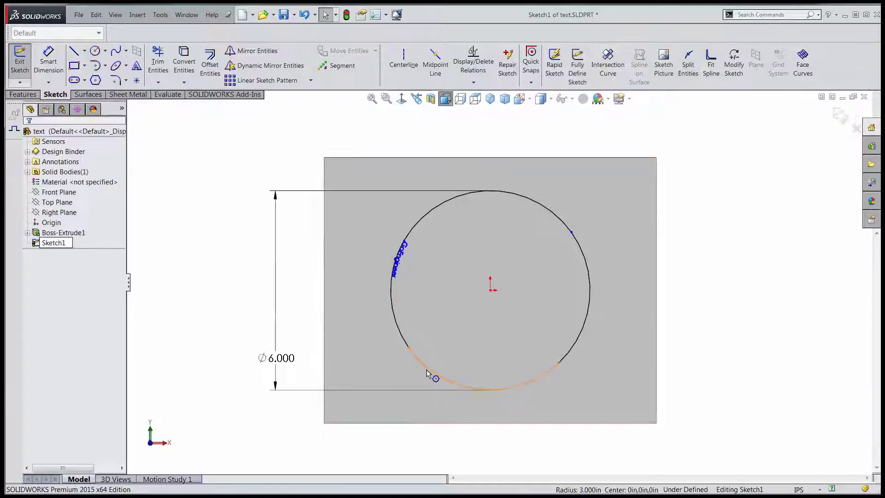
Verify the bottom, left, top and right arcs, then clear the selection
{"action": "left_click", "coordinate": [427, 369]}
{"action": "left_click", "coordinate": [391, 309]}
{"action": "left_click", "coordinate": [430, 213]}
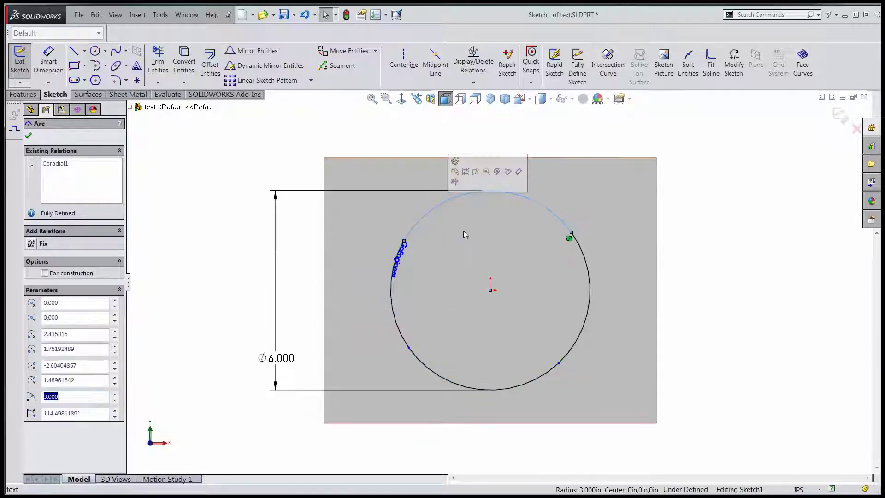
{"action": "left_click", "coordinate": [588, 276]}
{"action": "left_click", "coordinate": [722, 316]}
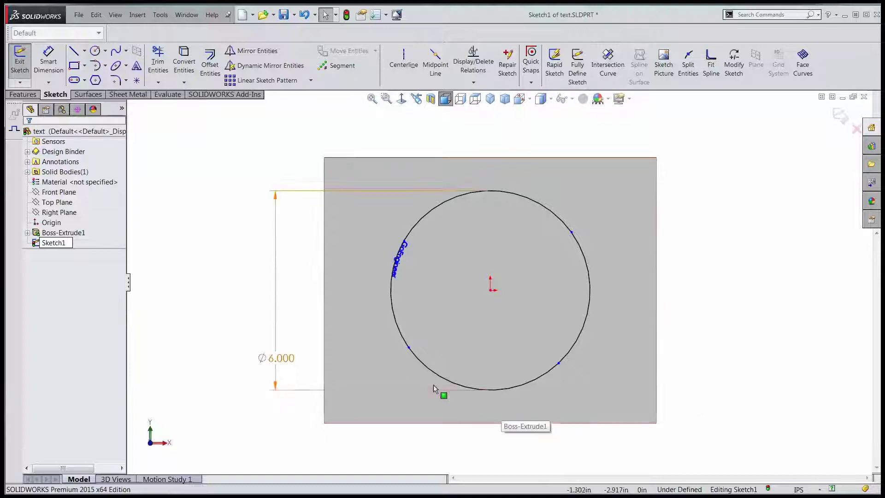
Make the two lower split points horizontal and slide them up the circle
{"action": "left_click", "coordinate": [408, 348]}
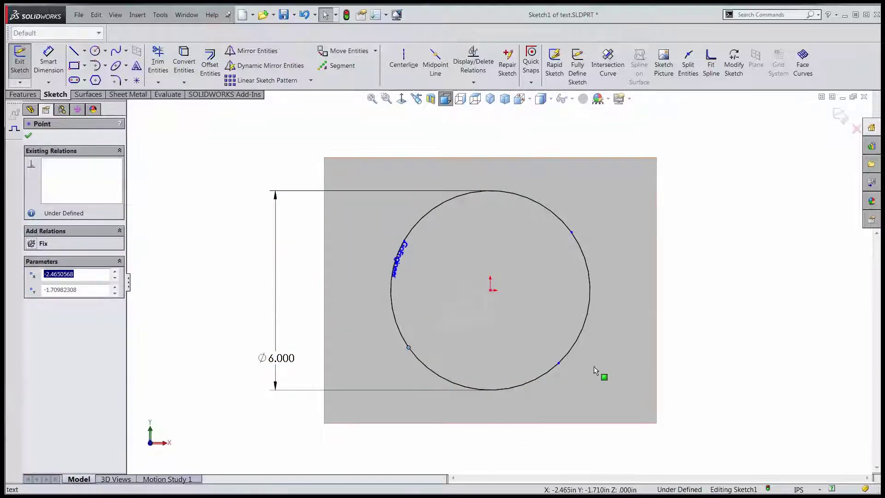
{"action": "left_click", "coordinate": [559, 363], "text": "ctrl"}
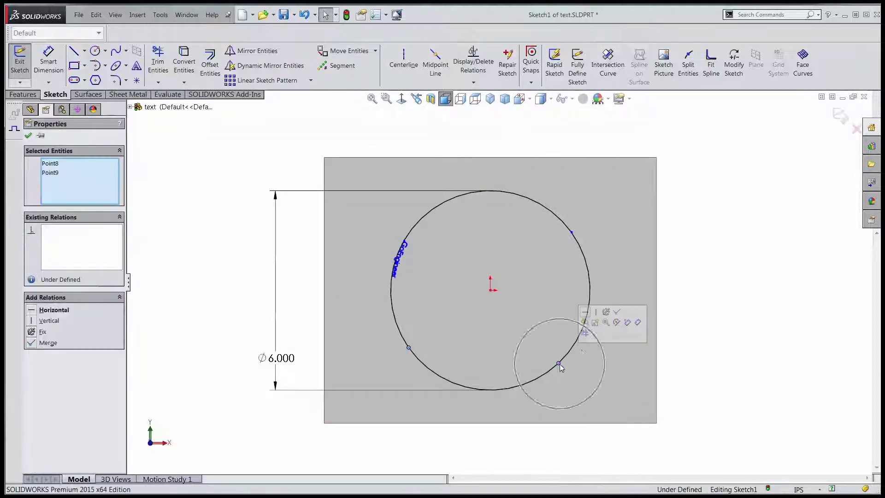
{"action": "left_click", "coordinate": [585, 313]}
{"action": "left_click", "coordinate": [584, 323]}
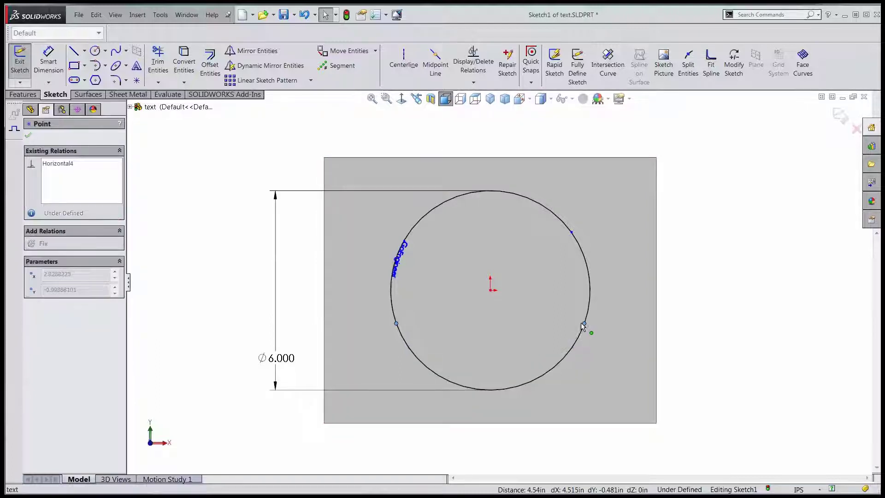
{"action": "mouse_move", "coordinate": [566, 355]}
{"action": "left_mouse_down"}
{"action": "mouse_move", "coordinate": [577, 323]}
{"action": "mouse_move", "coordinate": [564, 369]}
{"action": "mouse_move", "coordinate": [568, 352]}
{"action": "left_mouse_up"}
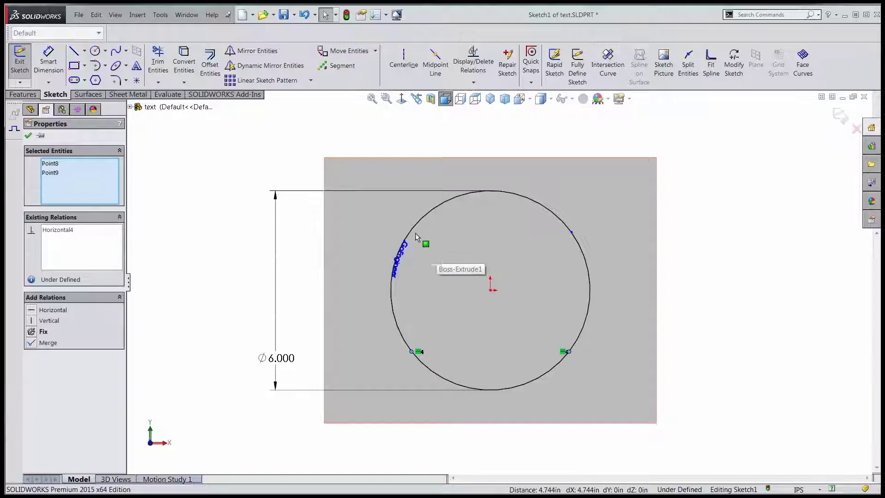
Level the two upper split points and drag them up near the circle's top
{"action": "left_click", "coordinate": [405, 241]}
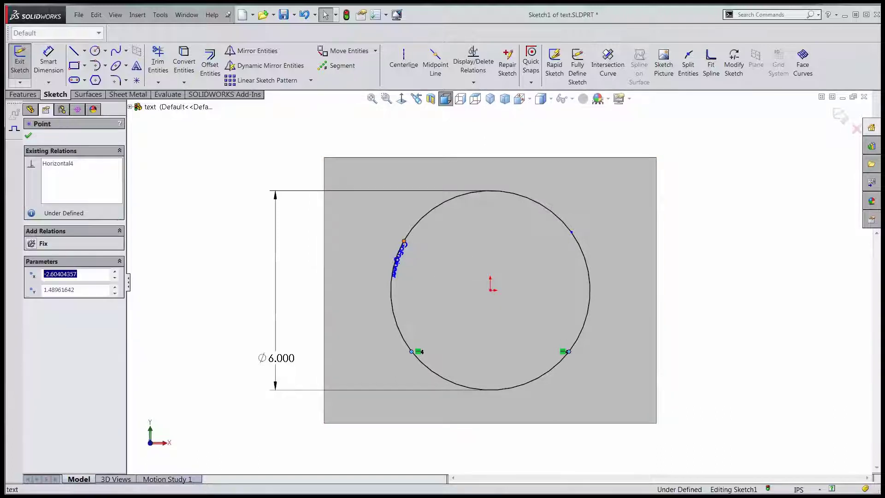
{"action": "left_click", "coordinate": [571, 232], "text": "ctrl"}
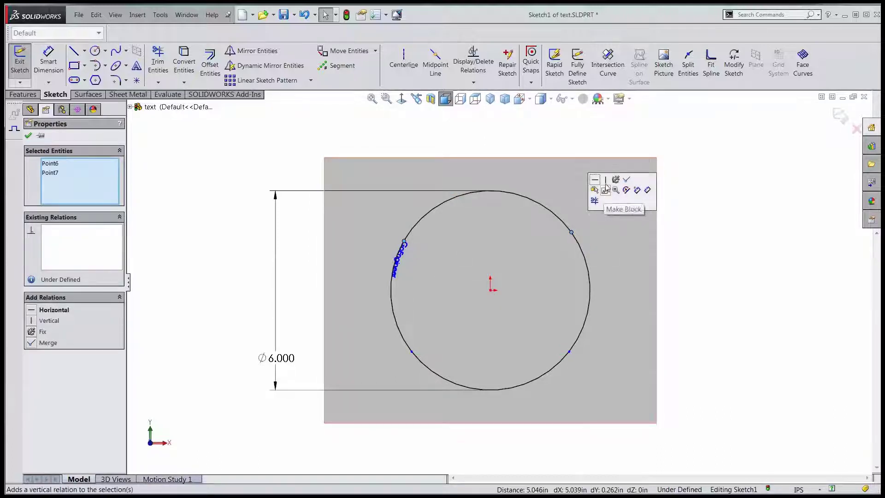
{"action": "left_click", "coordinate": [595, 182]}
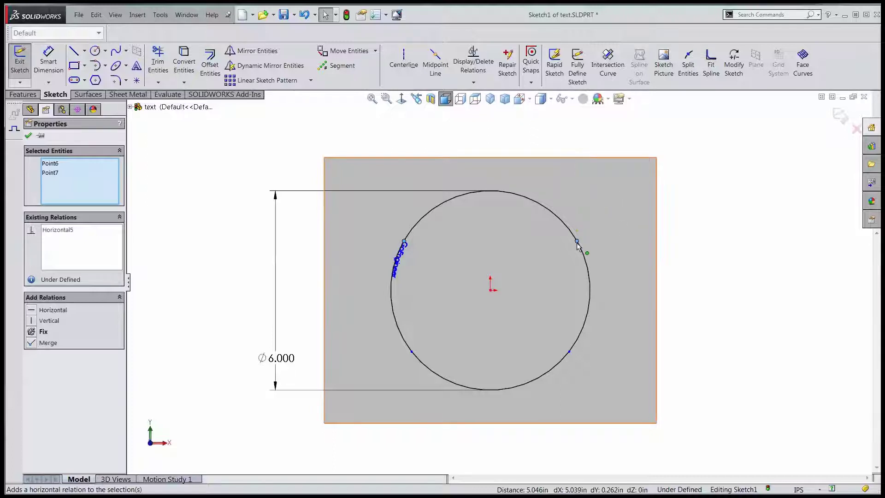
{"action": "left_click_drag", "start_coordinate": [577, 242], "coordinate": [532, 222]}
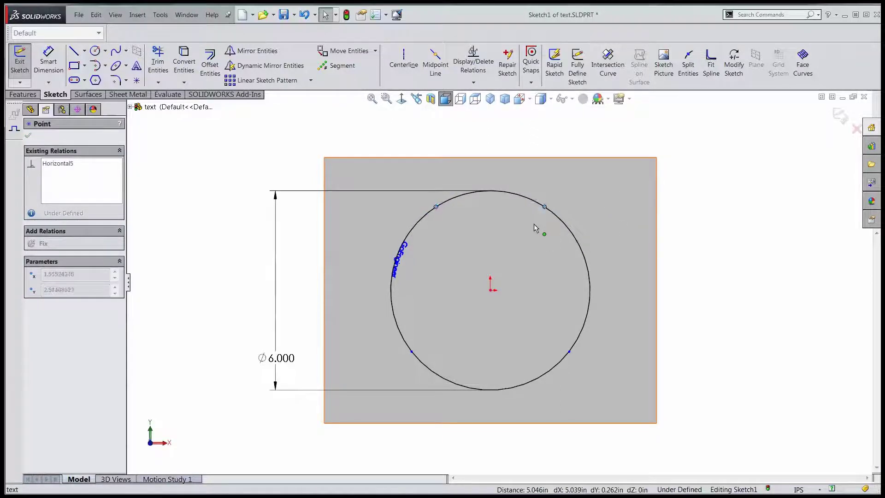
{"action": "left_click", "coordinate": [436, 207], "text": "ctrl"}
{"action": "left_click", "coordinate": [239, 194]}
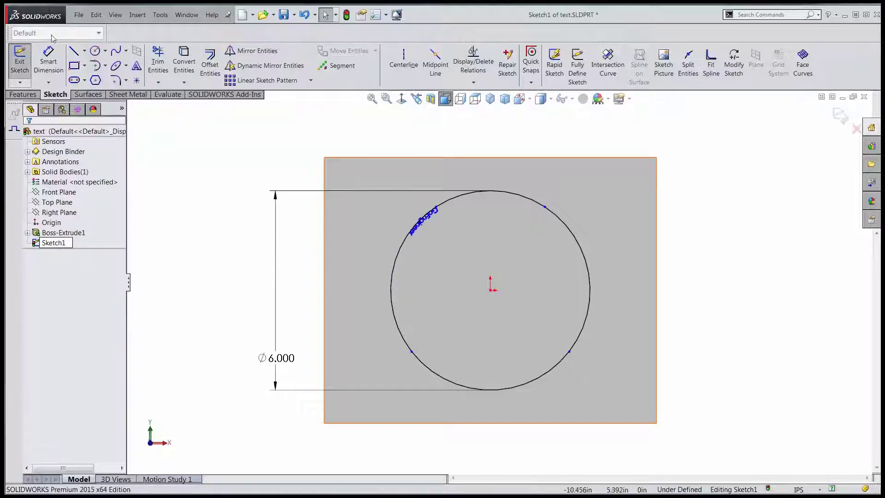
Dimension the angle between the two top split points about the centre to 100°
{"action": "left_click", "coordinate": [48, 62]}
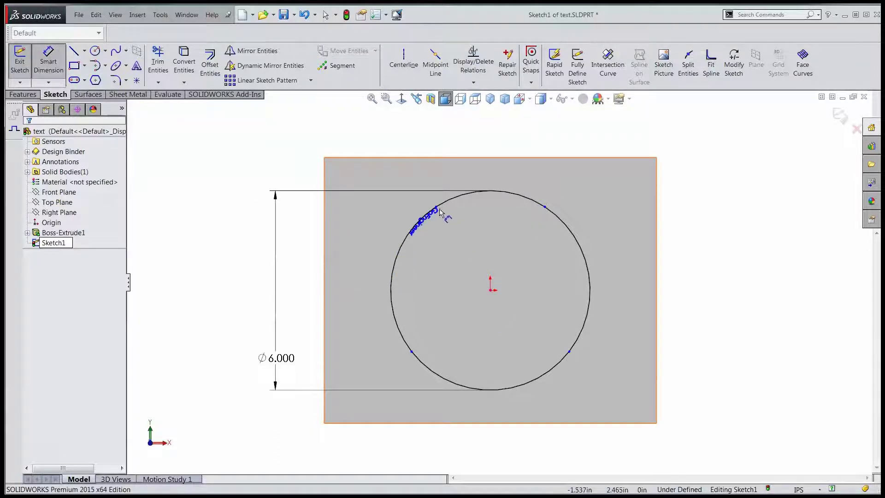
{"action": "left_click", "coordinate": [437, 207]}
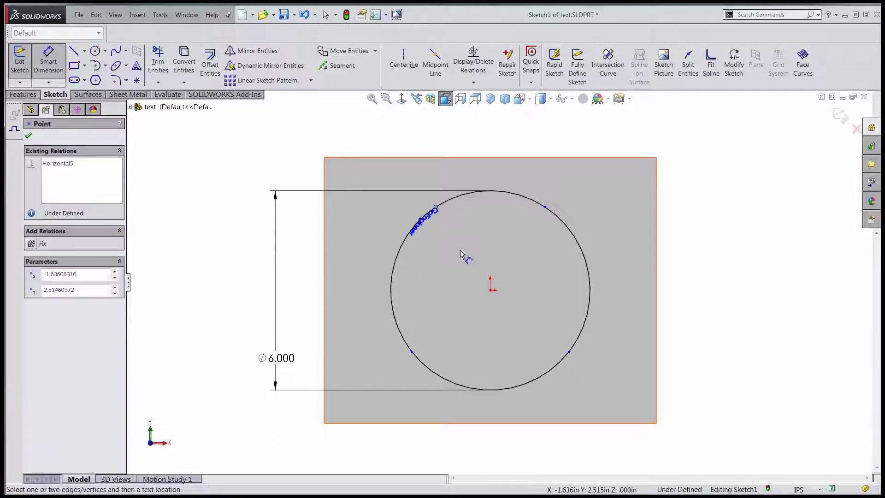
{"action": "left_click", "coordinate": [491, 290]}
{"action": "left_click", "coordinate": [545, 206]}
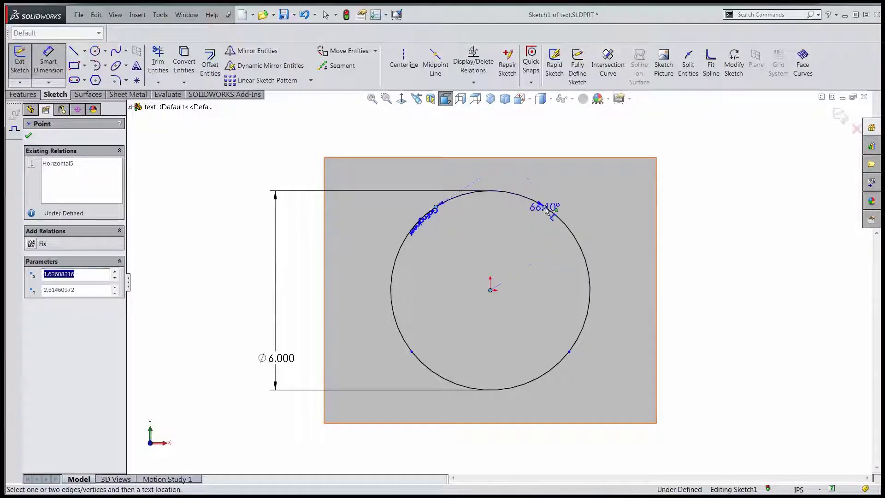
{"action": "left_click", "coordinate": [506, 175]}
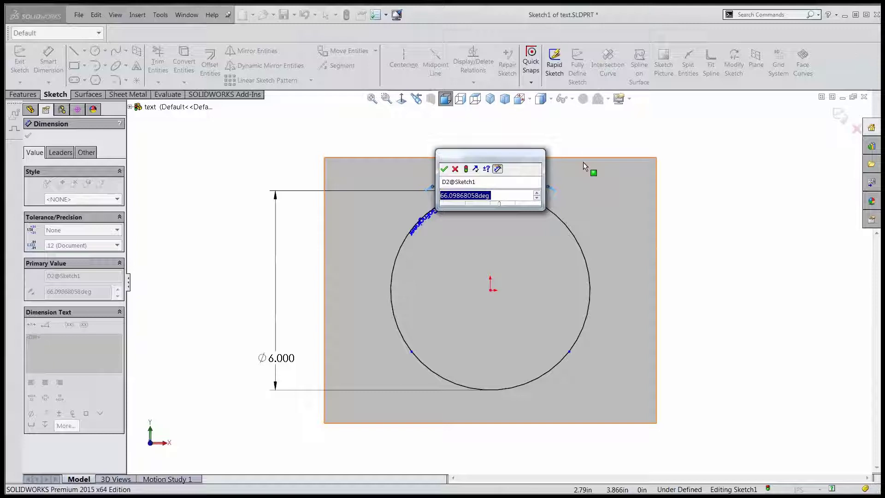
{"action": "type", "text": "100"}
{"action": "key", "text": "Return"}
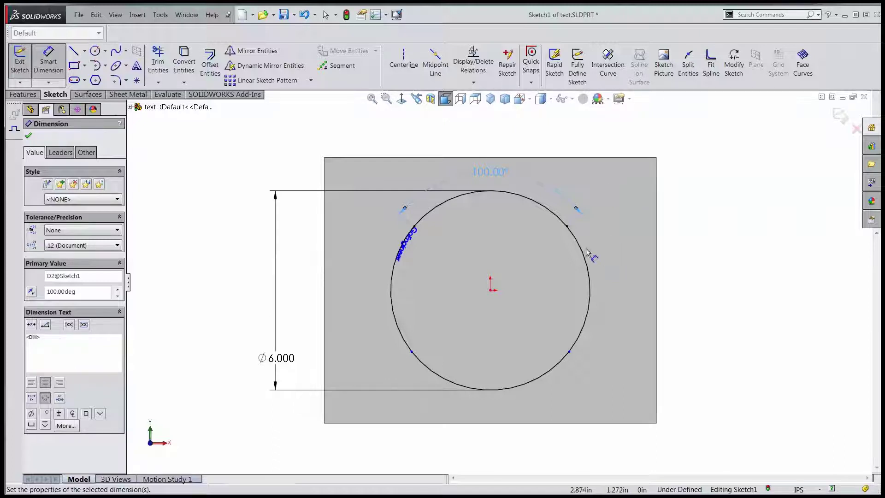
Switch back to the Select tool
{"action": "right_click", "coordinate": [711, 240]}
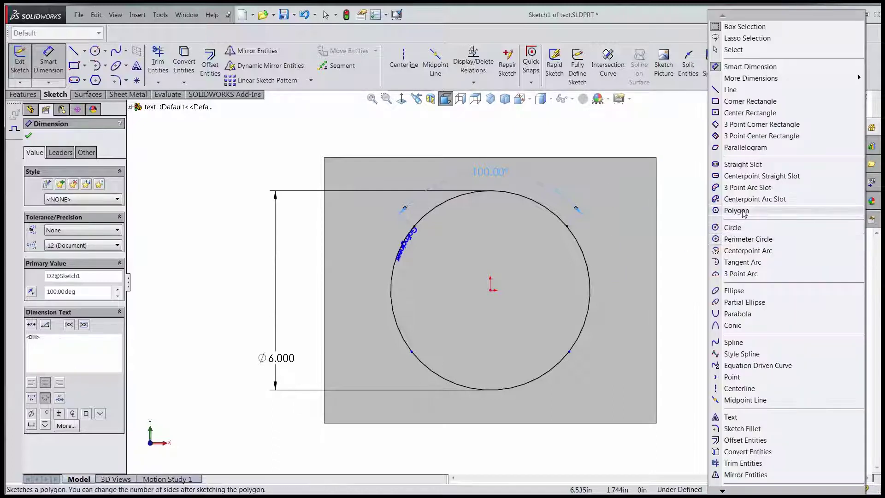
{"action": "left_click", "coordinate": [728, 49]}
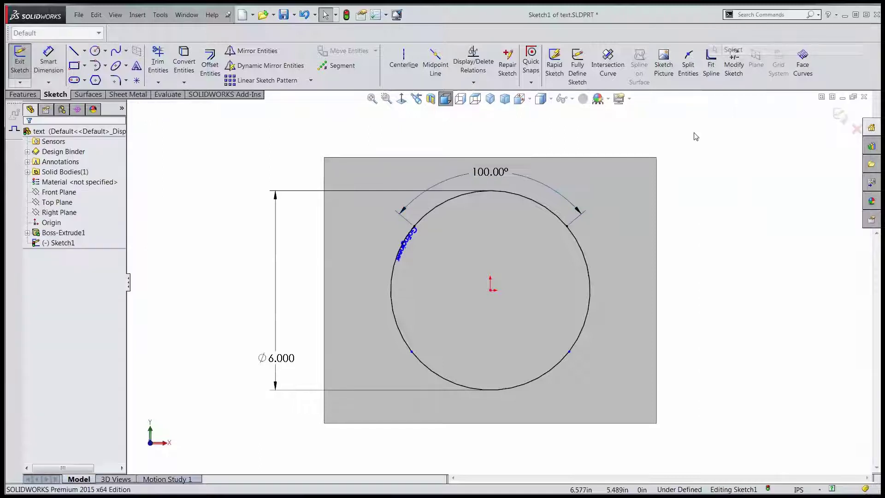
{"action": "left_click", "coordinate": [621, 225]}
Set the left, top, right and bottom arcs of the Ø6.000 circle to construction
{"action": "left_click", "coordinate": [711, 257]}
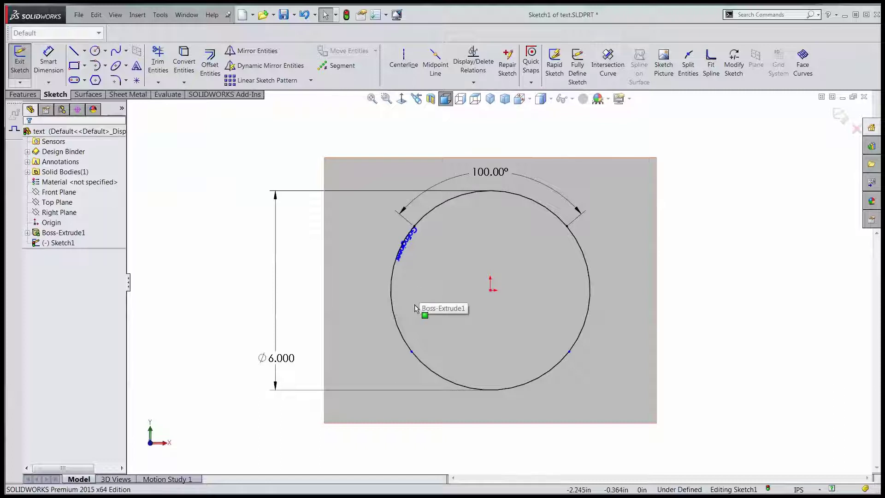
{"action": "left_click", "coordinate": [395, 312]}
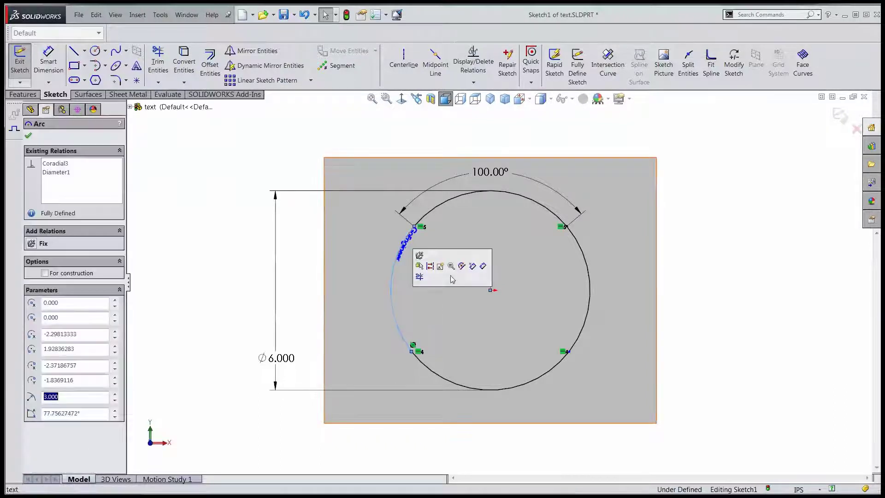
{"action": "left_click", "coordinate": [494, 198], "text": "ctrl"}
{"action": "left_click", "coordinate": [589, 306], "text": "ctrl"}
{"action": "left_click", "coordinate": [557, 365], "text": "ctrl"}
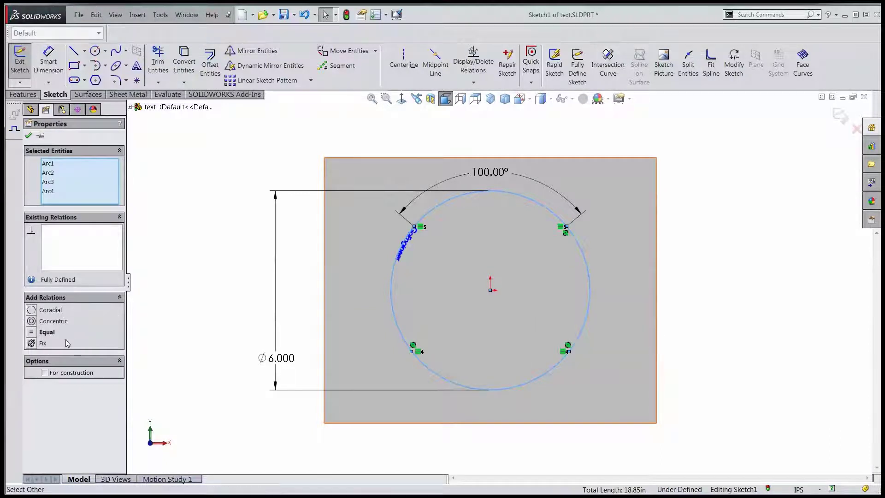
{"action": "left_click", "coordinate": [45, 373]}
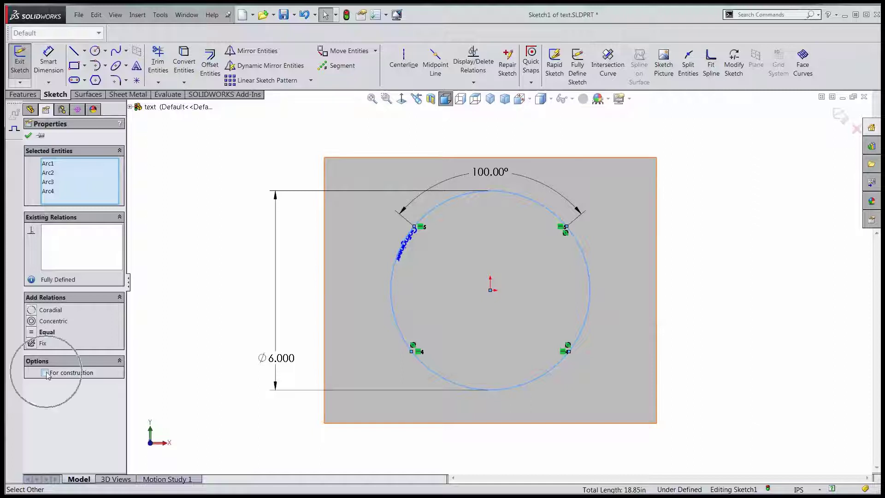
{"action": "left_click", "coordinate": [213, 329]}
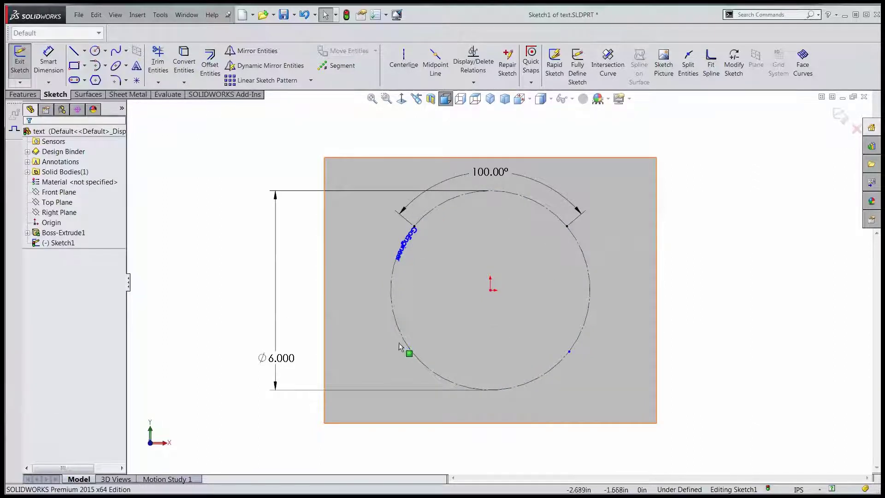
{"action": "left_click_drag", "start_coordinate": [399, 344], "coordinate": [399, 256]}
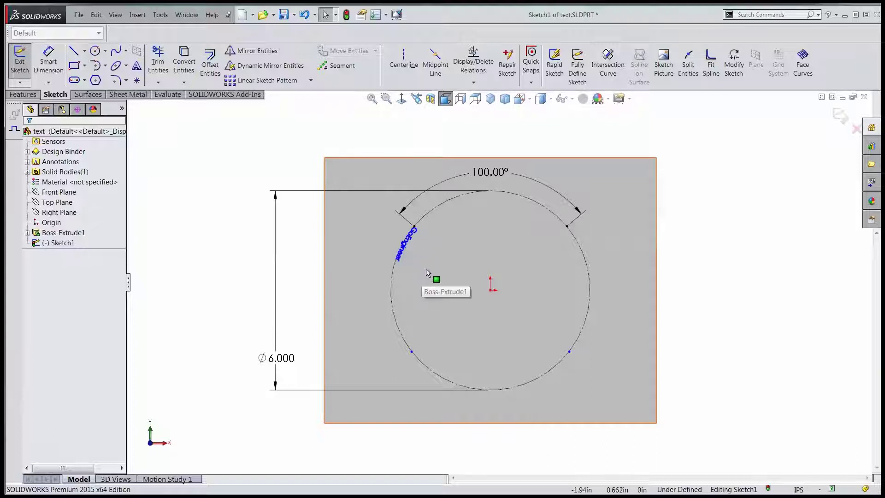
Move the GoEngineer text from the left arc to the top arc, centred and flipped upright
{"action": "double_click", "coordinate": [406, 244]}
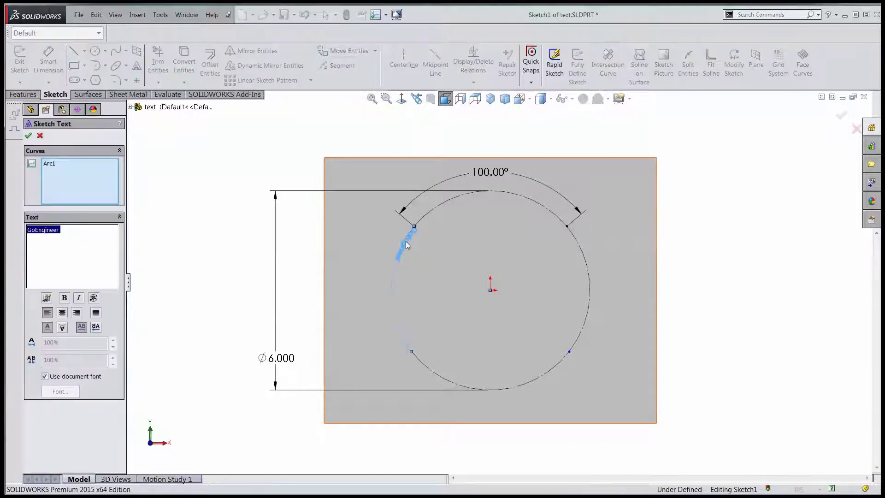
{"action": "right_click", "coordinate": [48, 170]}
{"action": "left_click", "coordinate": [69, 174]}
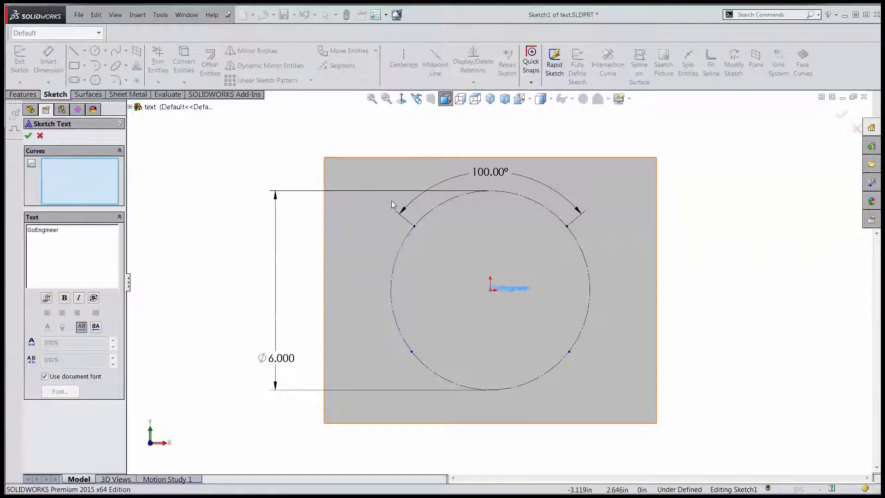
{"action": "left_click", "coordinate": [444, 201]}
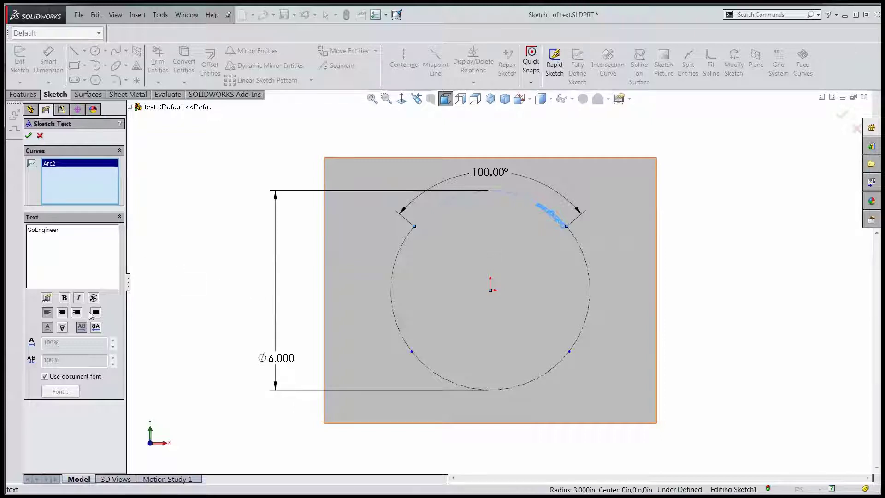
{"action": "left_click", "coordinate": [62, 313]}
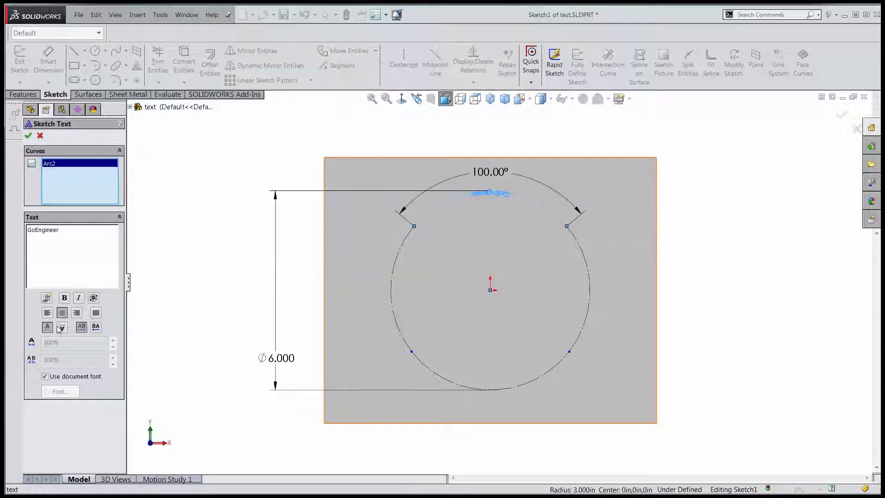
{"action": "left_click", "coordinate": [63, 327]}
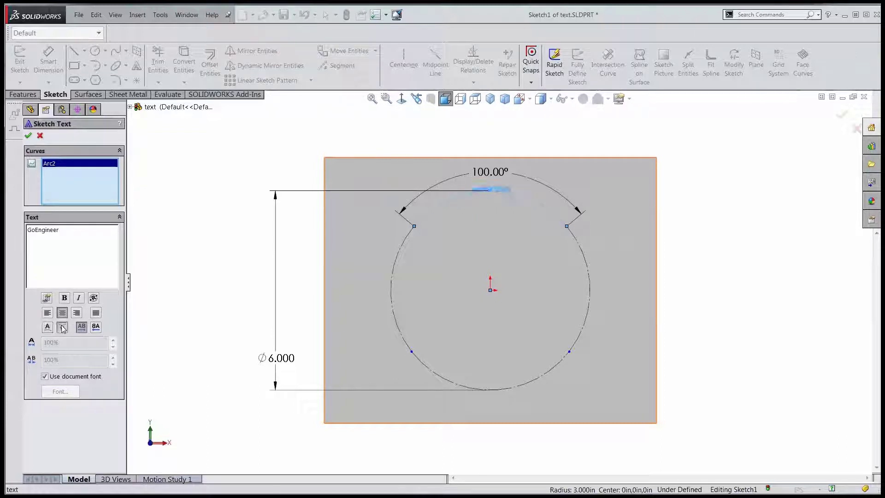
{"action": "left_click", "coordinate": [81, 326]}
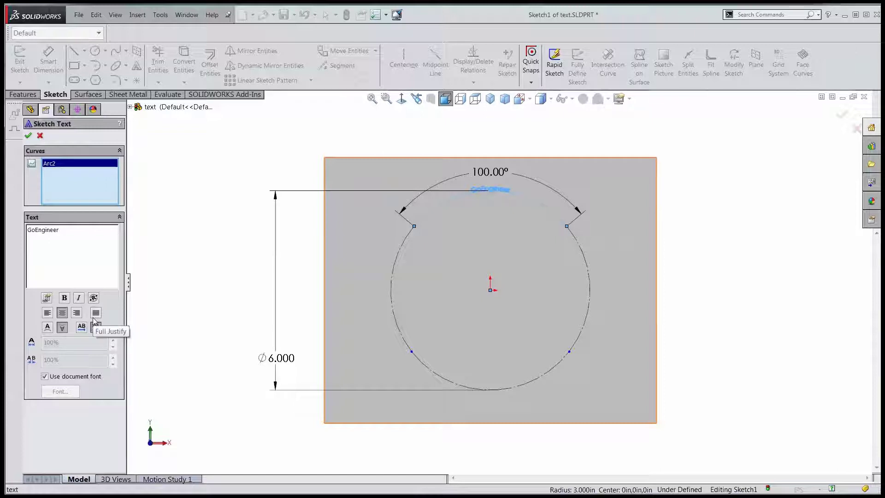
Set the GoEngineer text to bold 36-point font with 110% width and 110% spacing
{"action": "left_click", "coordinate": [45, 376]}
{"action": "left_click", "coordinate": [59, 392]}
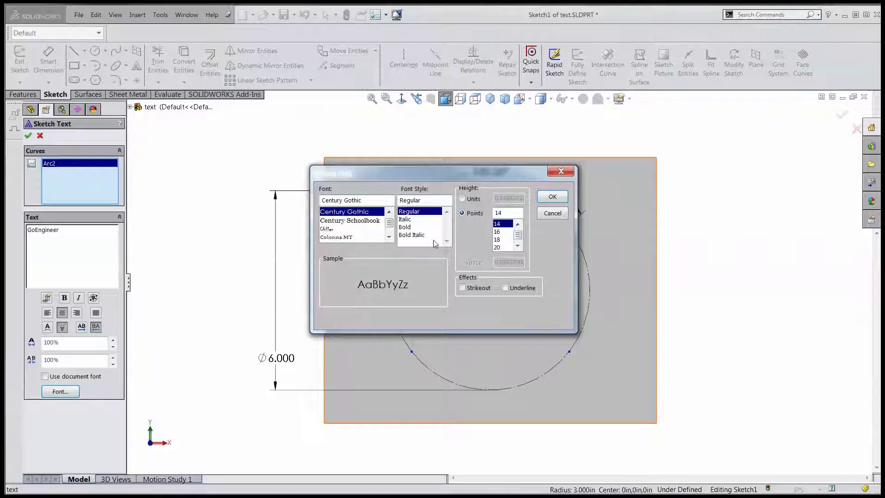
{"action": "left_click", "coordinate": [405, 227]}
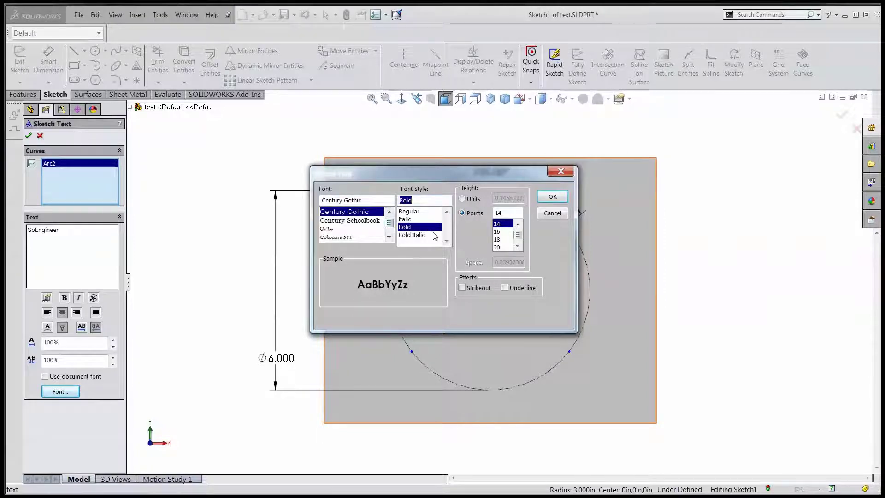
{"action": "left_click", "coordinate": [517, 246]}
{"action": "left_click", "coordinate": [517, 246]}
{"action": "left_click", "coordinate": [517, 246]}
{"action": "left_click", "coordinate": [518, 246]}
{"action": "left_click", "coordinate": [517, 246]}
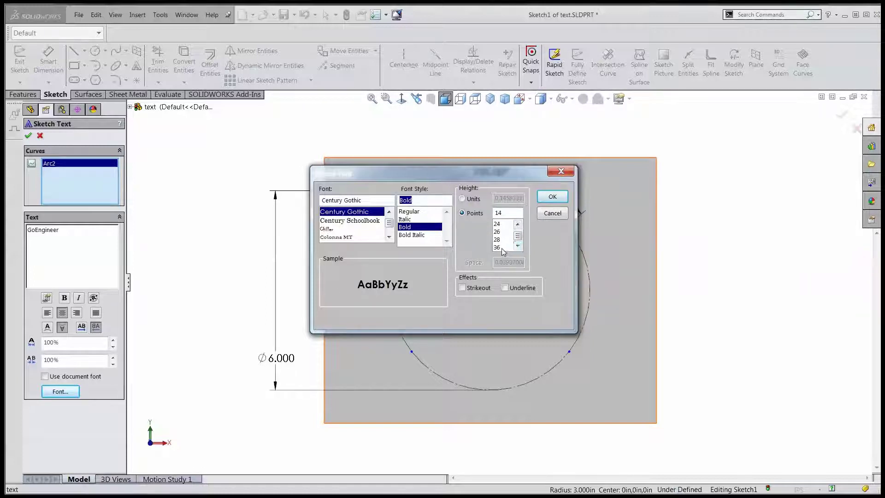
{"action": "left_click", "coordinate": [497, 247]}
{"action": "left_click", "coordinate": [553, 196]}
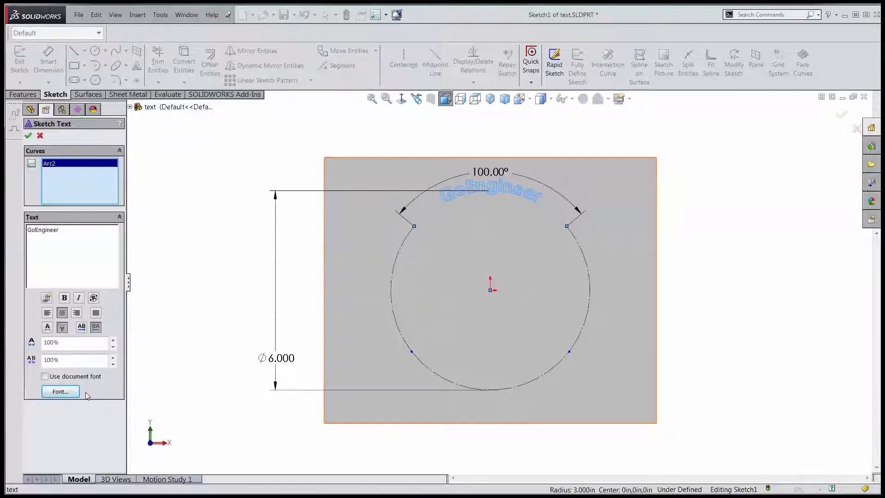
{"action": "left_click", "coordinate": [114, 342]}
{"action": "left_click", "coordinate": [114, 358]}
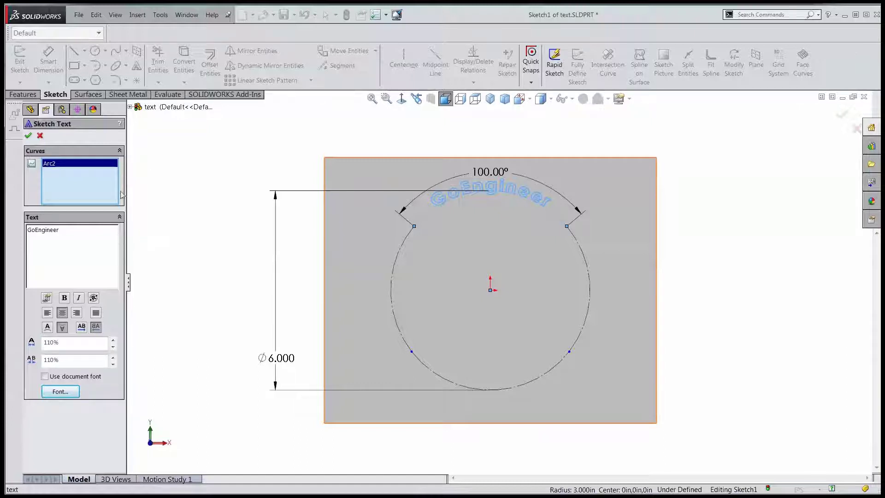
Close the GoEngineer text and add centre-aligned '12345-5' text on the bottom arc
{"action": "left_click", "coordinate": [29, 136]}
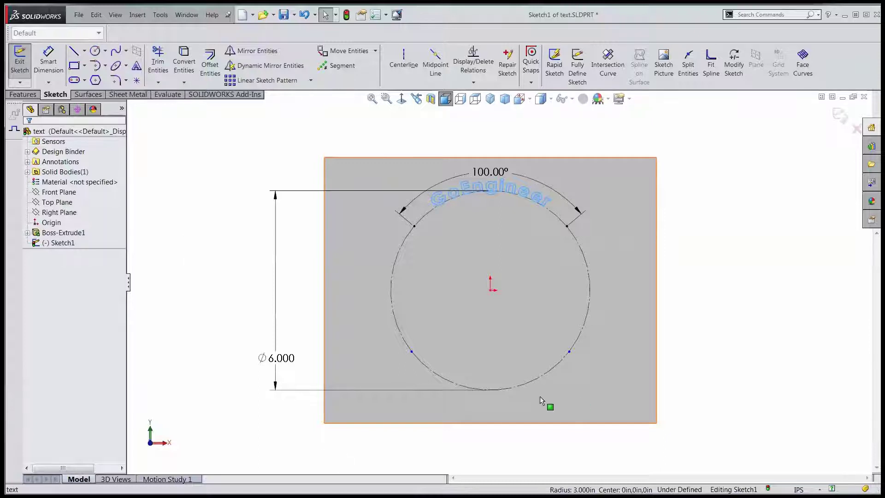
{"action": "left_click", "coordinate": [452, 382]}
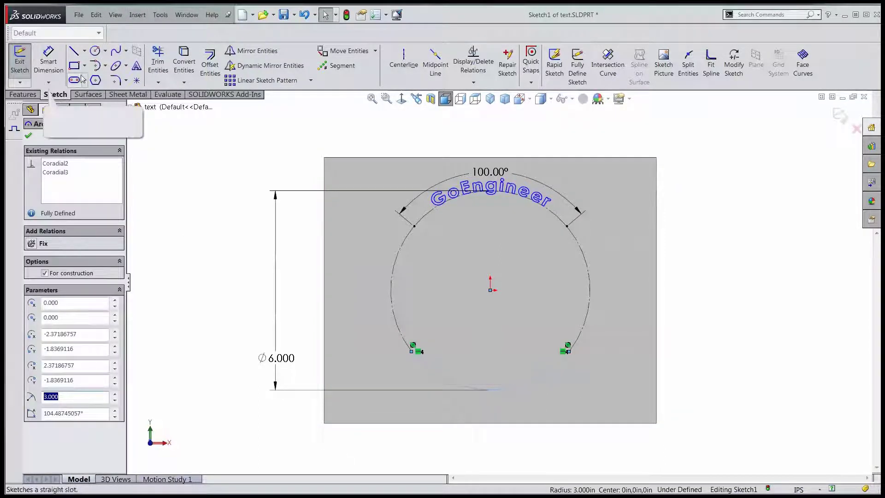
{"action": "left_click", "coordinate": [137, 67]}
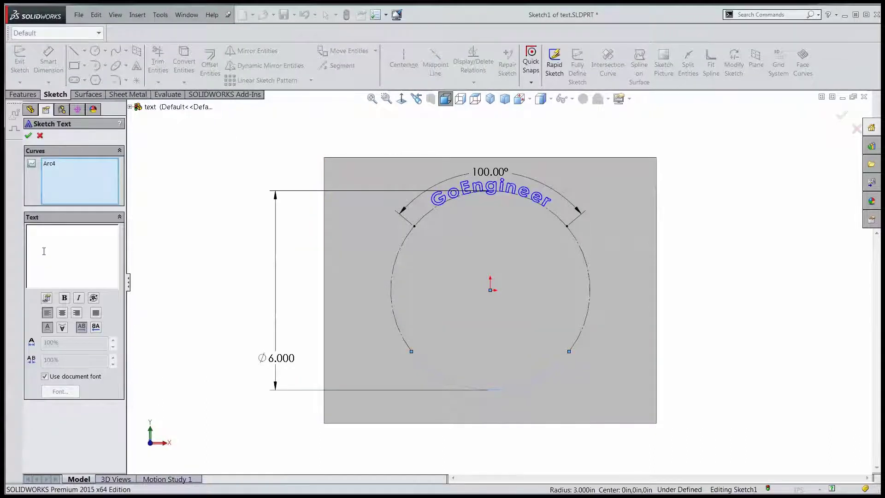
{"action": "type", "text": "12"}
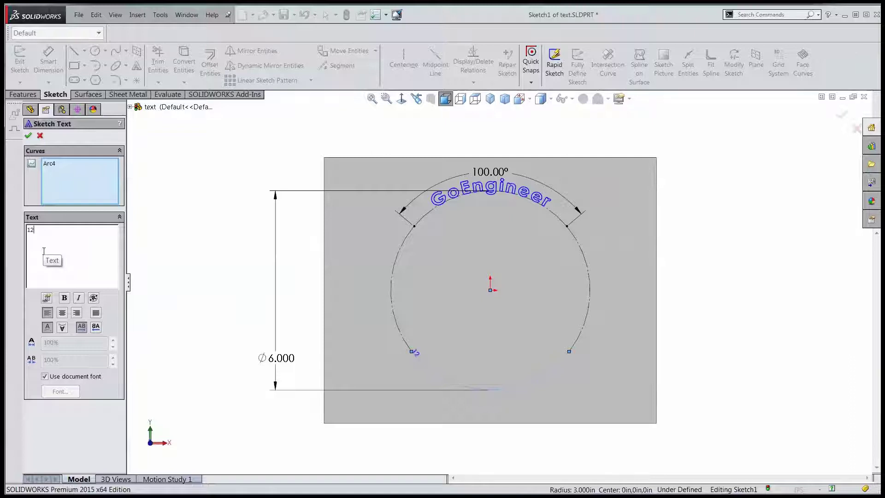
{"action": "type", "text": "345-5"}
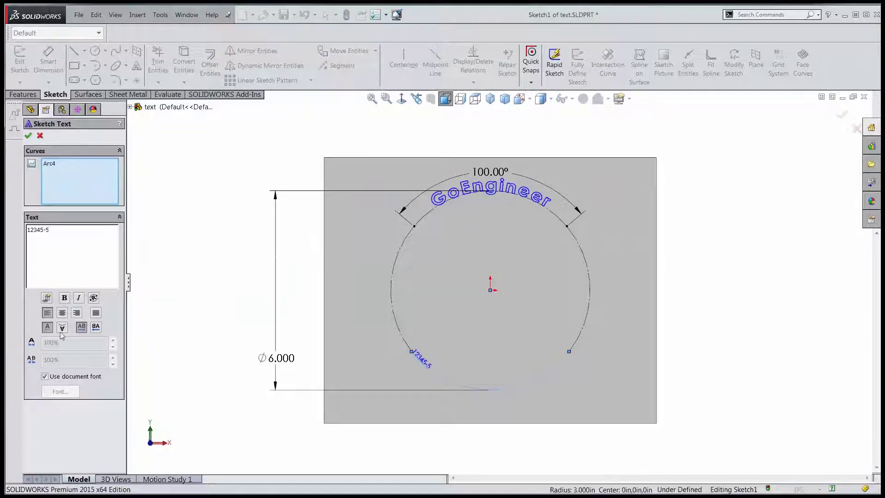
{"action": "left_click", "coordinate": [62, 312]}
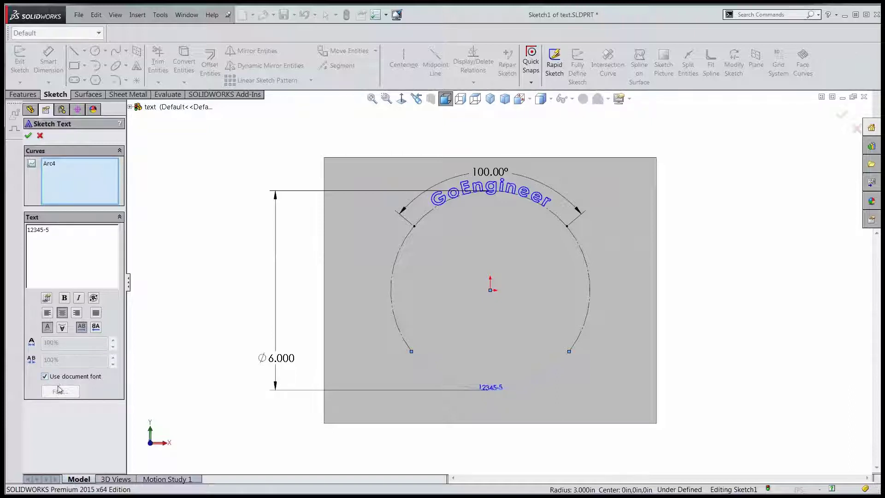
Give the 12345-5 text a custom bold 36-point font
{"action": "left_click", "coordinate": [45, 376]}
{"action": "left_click", "coordinate": [60, 391]}
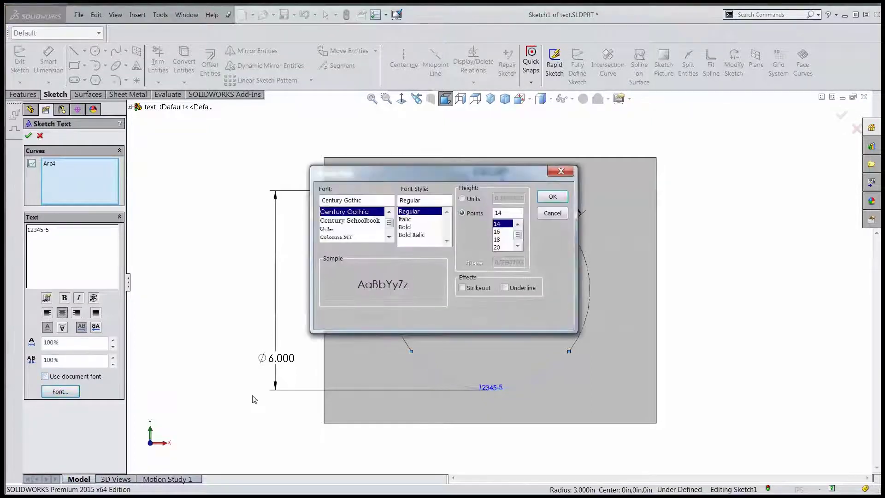
{"action": "scroll", "coordinate": [511, 240], "scroll_direction": "down", "scroll_amount": 3}
{"action": "left_click", "coordinate": [498, 231]}
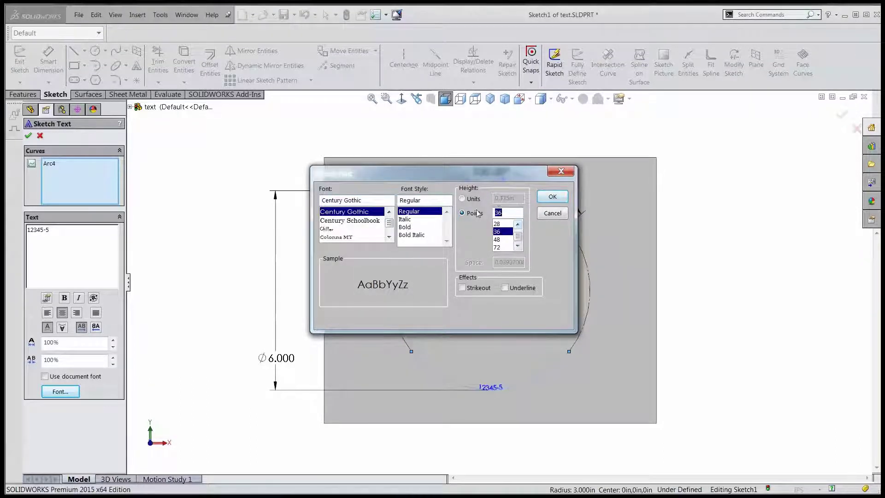
{"action": "left_click", "coordinate": [414, 235]}
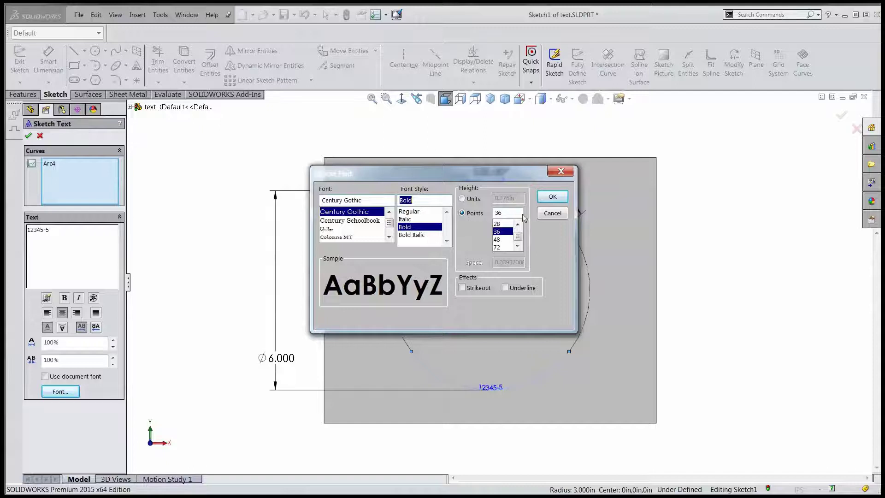
{"action": "left_click", "coordinate": [552, 196]}
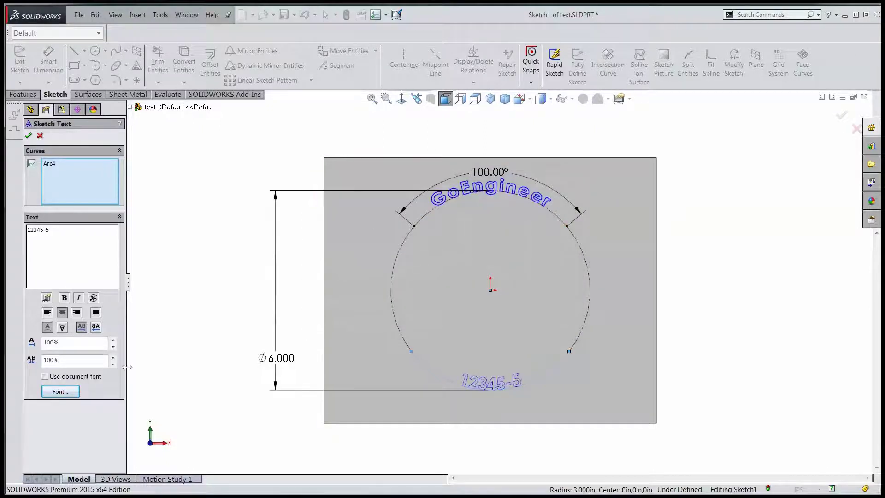
Set the 12345-5 width factor to 110% and character spacing to 120%
{"action": "scroll", "coordinate": [495, 392], "scroll_direction": "down", "scroll_amount": 4}
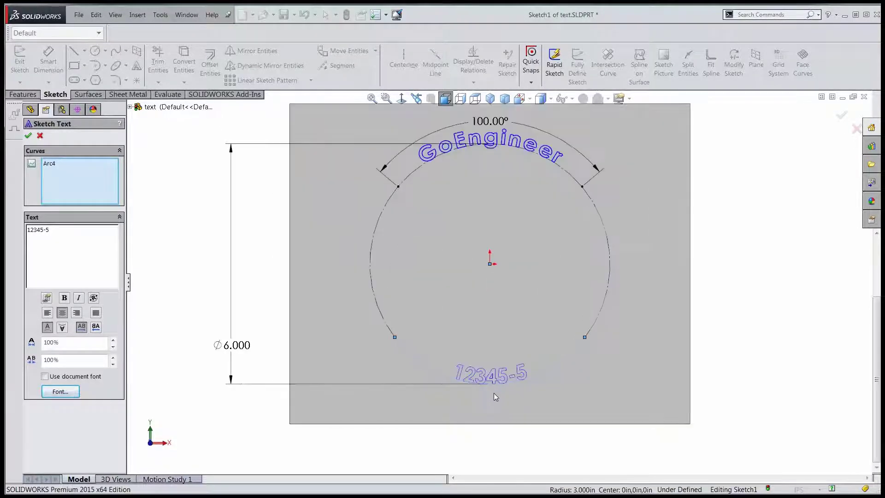
{"action": "scroll", "coordinate": [485, 367], "scroll_direction": "down", "scroll_amount": 5}
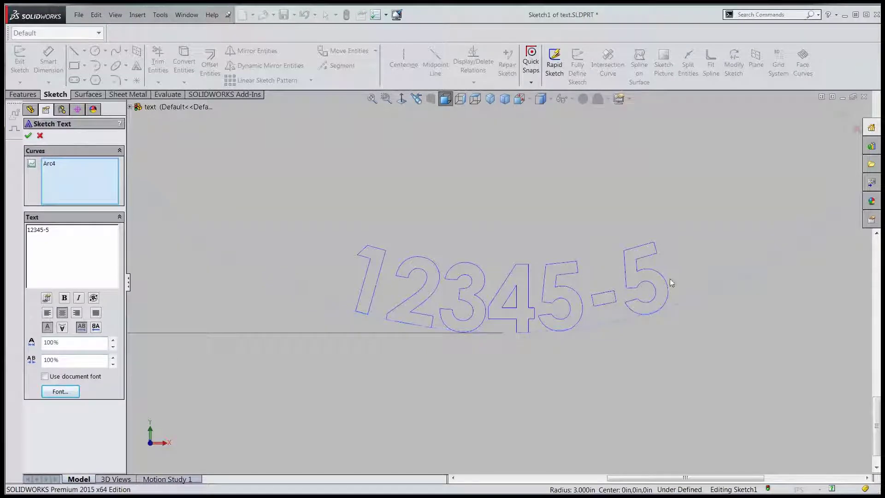
{"action": "left_click", "coordinate": [113, 341]}
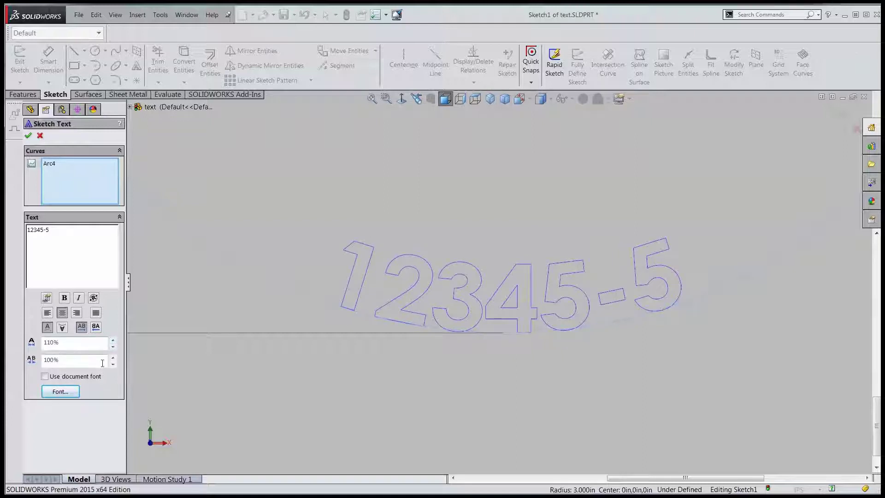
{"action": "left_click", "coordinate": [113, 358]}
{"action": "left_click", "coordinate": [113, 358]}
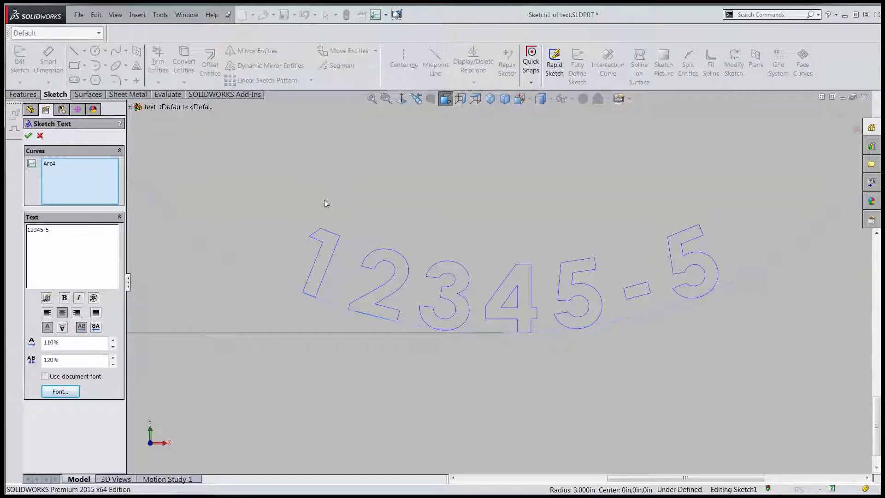
{"action": "key", "text": "f"}
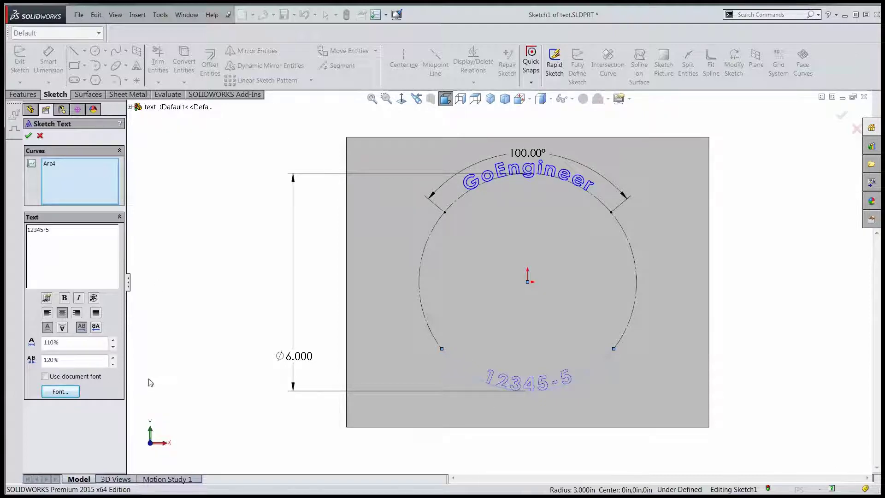
Extrude the text sketch 0.1 in as Boss-Extrude2
{"action": "left_click", "coordinate": [28, 135]}
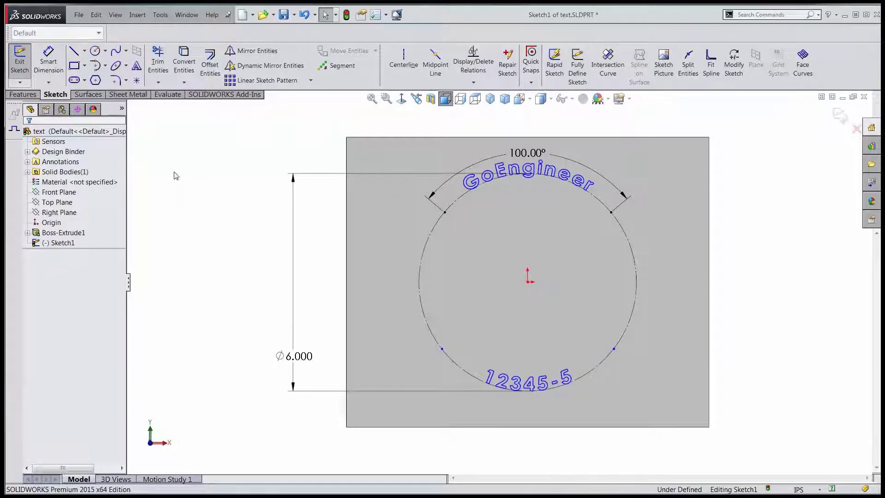
{"action": "left_click", "coordinate": [23, 94]}
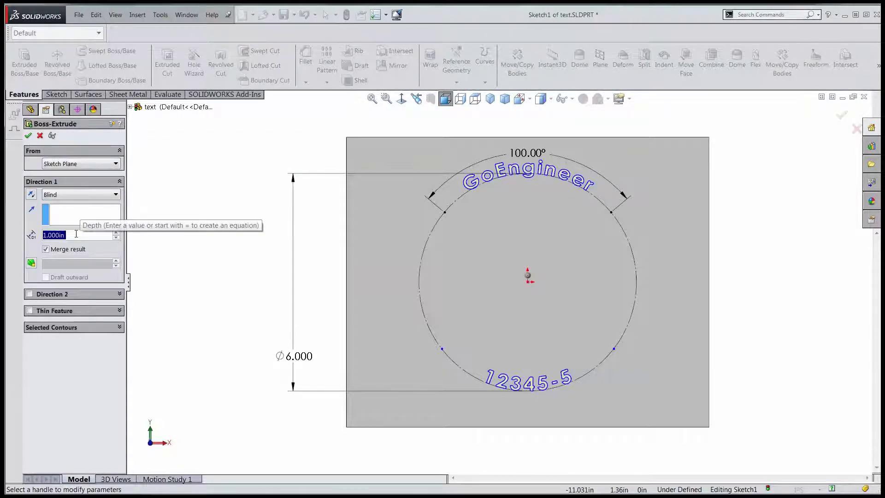
{"action": "type", "text": ".1"}
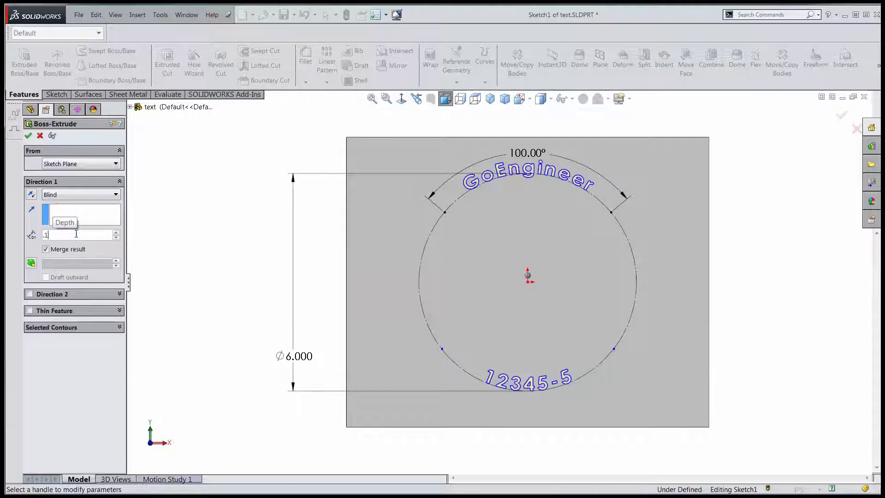
{"action": "key", "text": "Return"}
{"action": "middle_click_drag", "start_coordinate": [282, 263], "coordinate": [214, 251]}
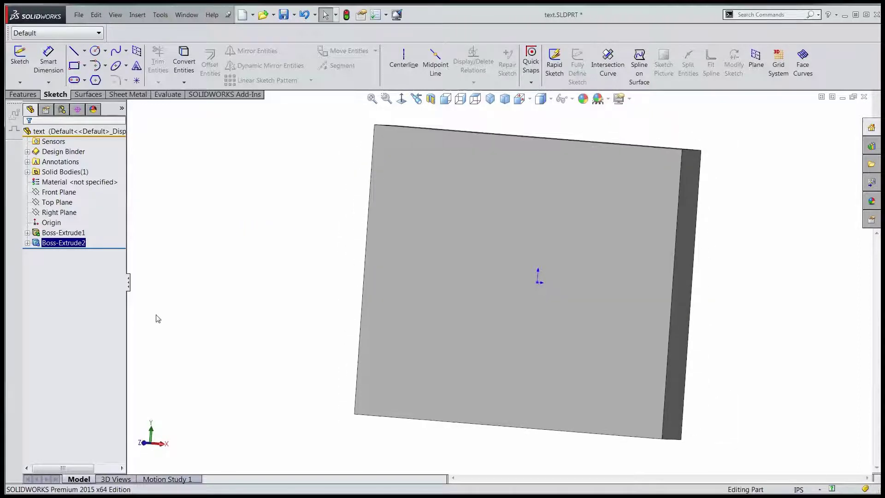
Edit Boss-Extrude2 and reverse its direction so the 0.100 in lettering stands out
{"action": "left_click", "coordinate": [38, 247]}
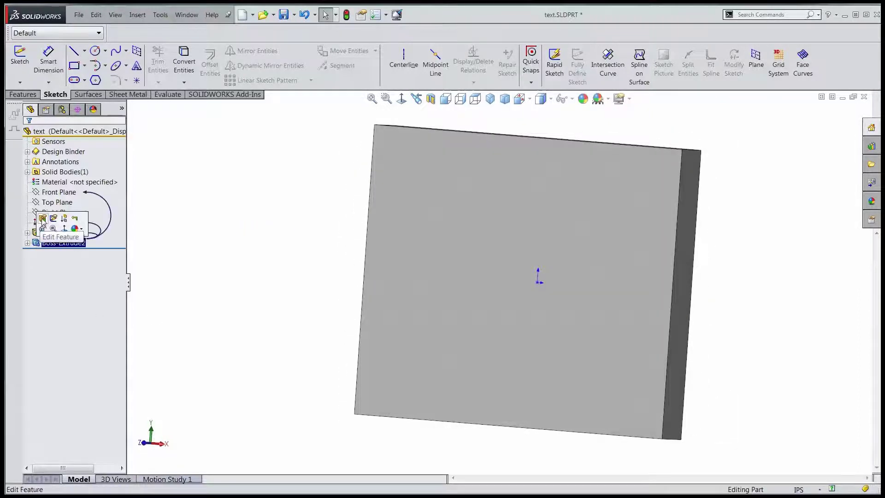
{"action": "left_click", "coordinate": [44, 223]}
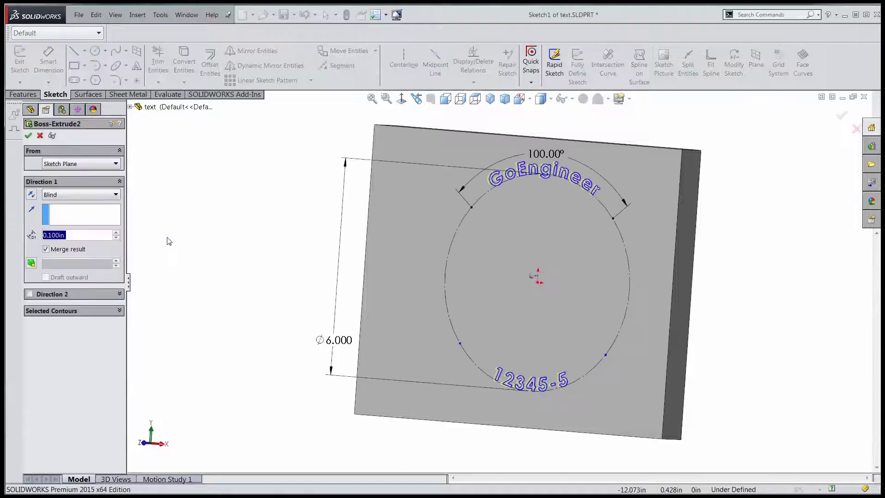
{"action": "middle_click_drag", "start_coordinate": [173, 279], "coordinate": [157, 294]}
{"action": "scroll", "coordinate": [597, 194], "scroll_direction": "down", "scroll_amount": 8}
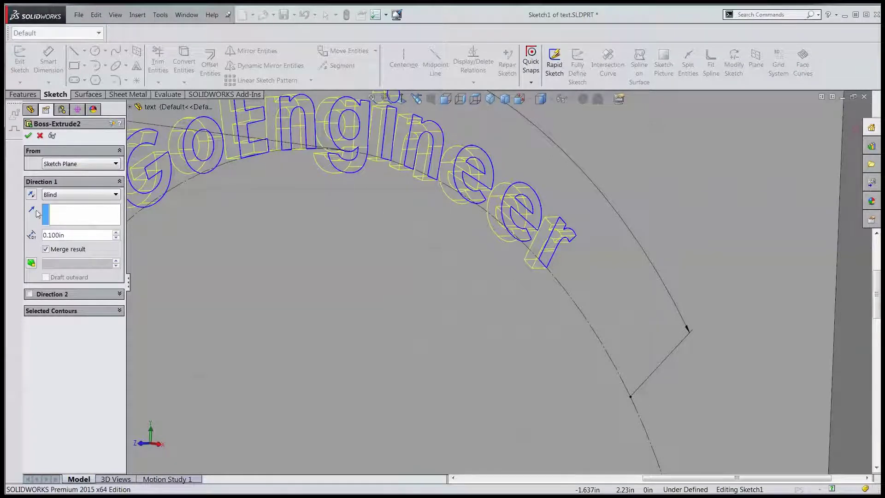
{"action": "left_click", "coordinate": [31, 194]}
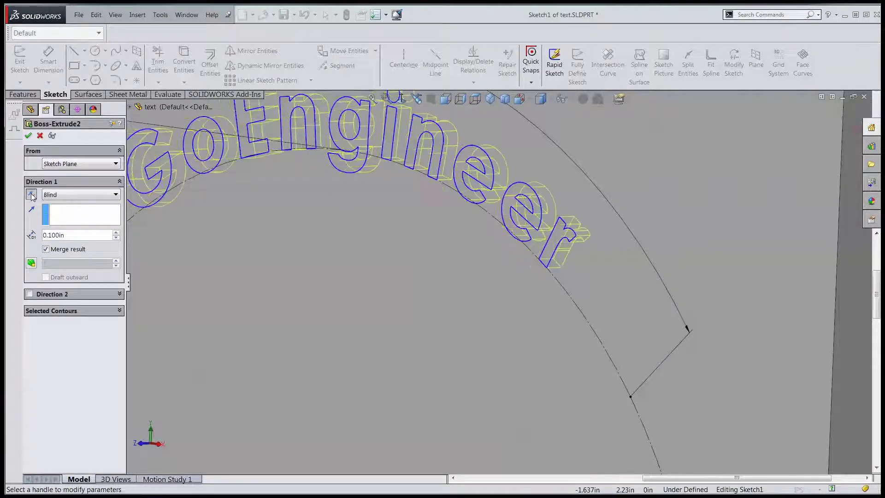
{"action": "scroll", "coordinate": [278, 235], "scroll_direction": "up", "scroll_amount": 8}
{"action": "middle_click_drag", "start_coordinate": [263, 258], "coordinate": [141, 275]}
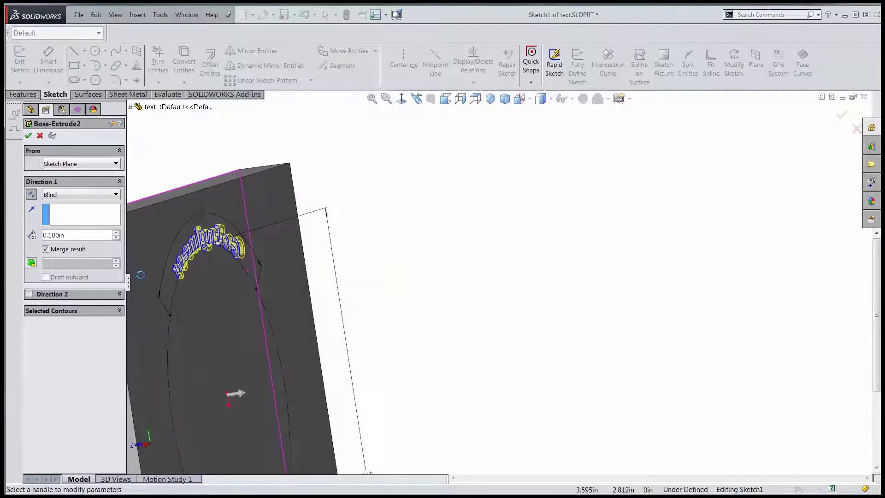
{"action": "key", "text": "f"}
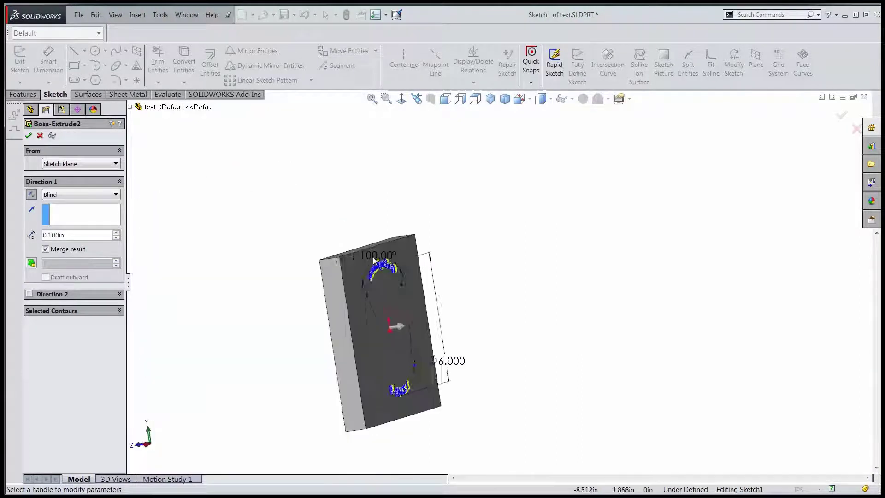
{"action": "middle_click_drag", "start_coordinate": [394, 282], "coordinate": [250, 282]}
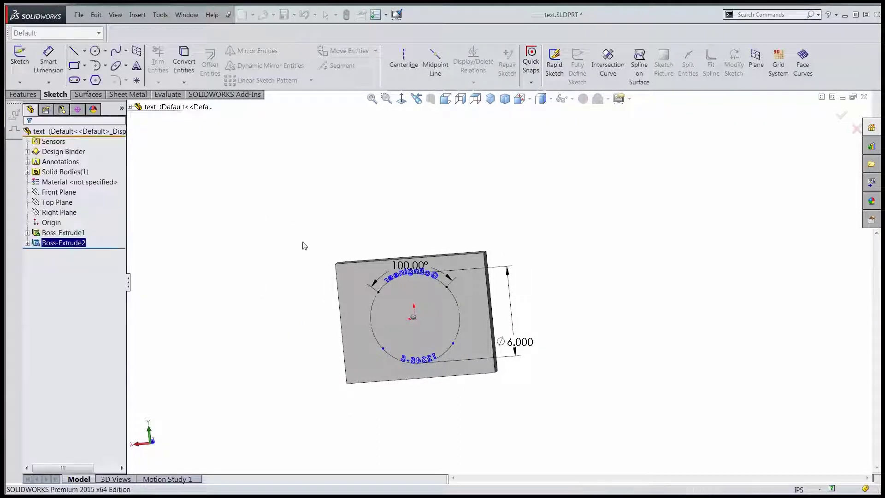
Open Sketch1 under Boss-Extrude2 for editing
{"action": "scroll", "coordinate": [432, 275], "scroll_direction": "down", "scroll_amount": 3}
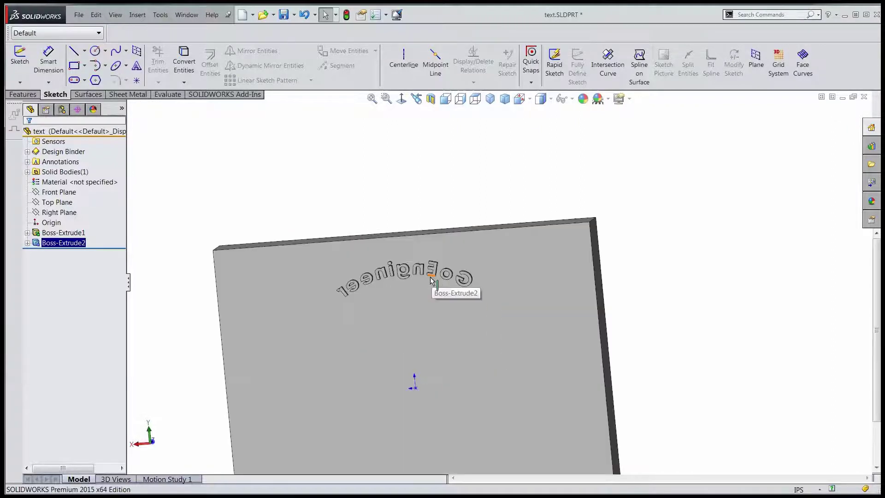
{"action": "middle_click_drag", "start_coordinate": [438, 295], "coordinate": [379, 335]}
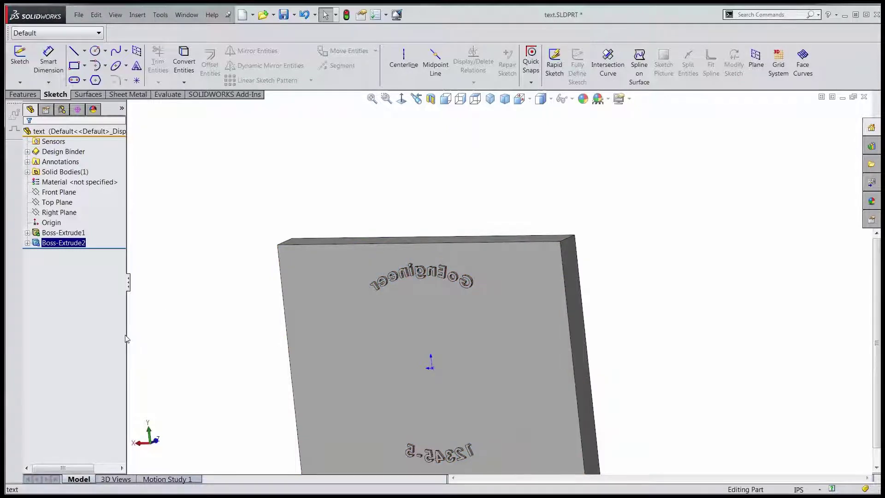
{"action": "left_click", "coordinate": [28, 243]}
{"action": "left_click", "coordinate": [66, 252]}
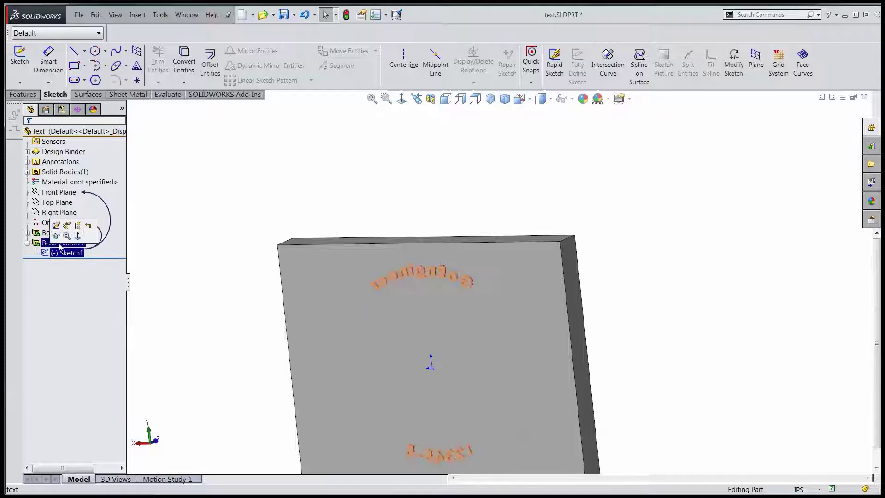
{"action": "left_click", "coordinate": [56, 225]}
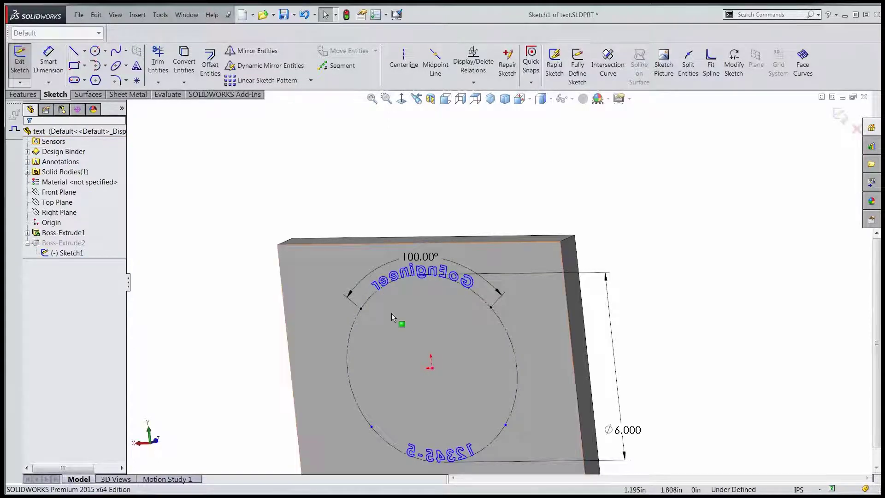
Keep GoEngineer centred on its arc and flip it to read normally
{"action": "double_click", "coordinate": [400, 277]}
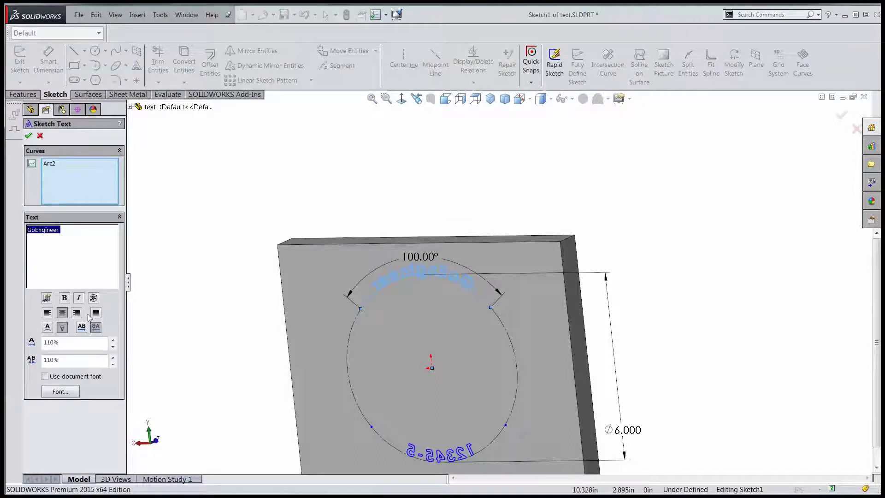
{"action": "left_click", "coordinate": [49, 313]}
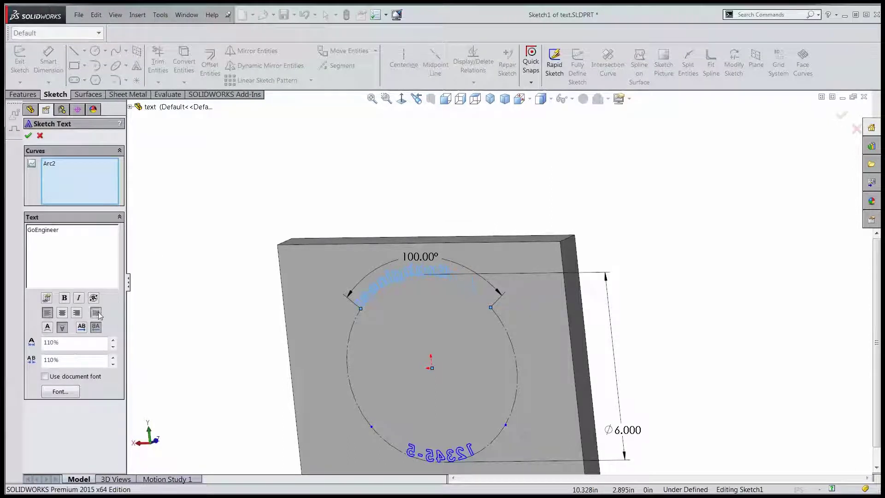
{"action": "left_click", "coordinate": [96, 313]}
{"action": "left_click", "coordinate": [61, 313]}
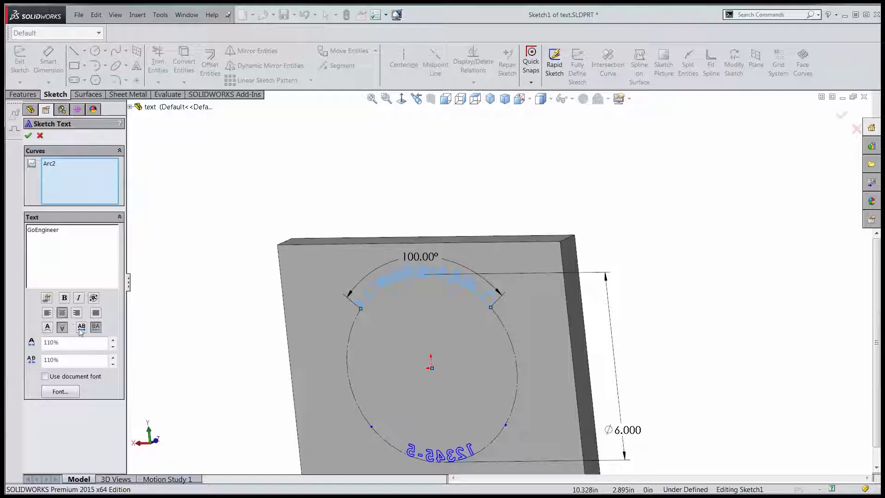
{"action": "left_click", "coordinate": [47, 328]}
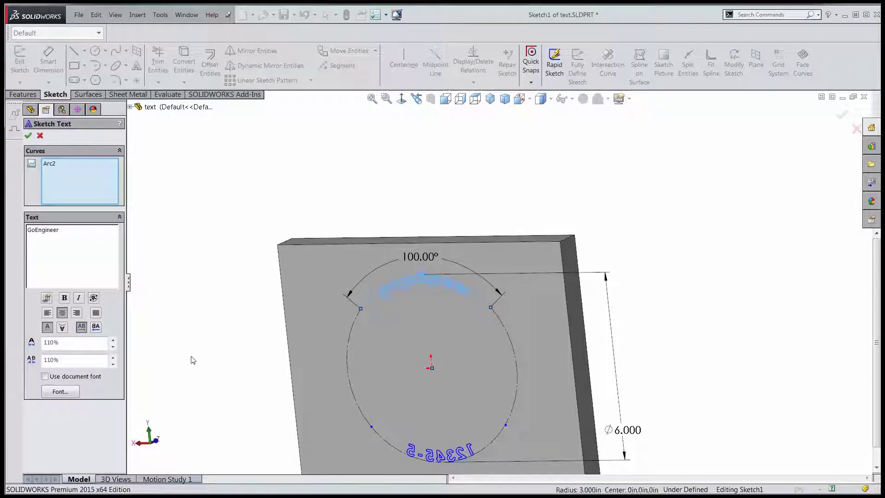
{"action": "mouse_move", "coordinate": [232, 336]}
{"action": "middle_mouse_down"}
{"action": "mouse_move", "coordinate": [251, 312]}
{"action": "mouse_move", "coordinate": [263, 266]}
{"action": "middle_mouse_up"}
{"action": "left_click", "coordinate": [63, 328]}
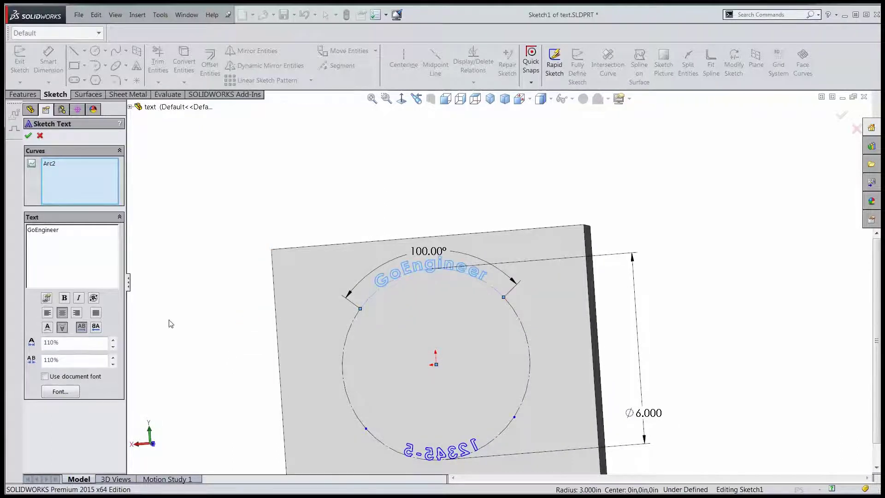
{"action": "left_click", "coordinate": [28, 136]}
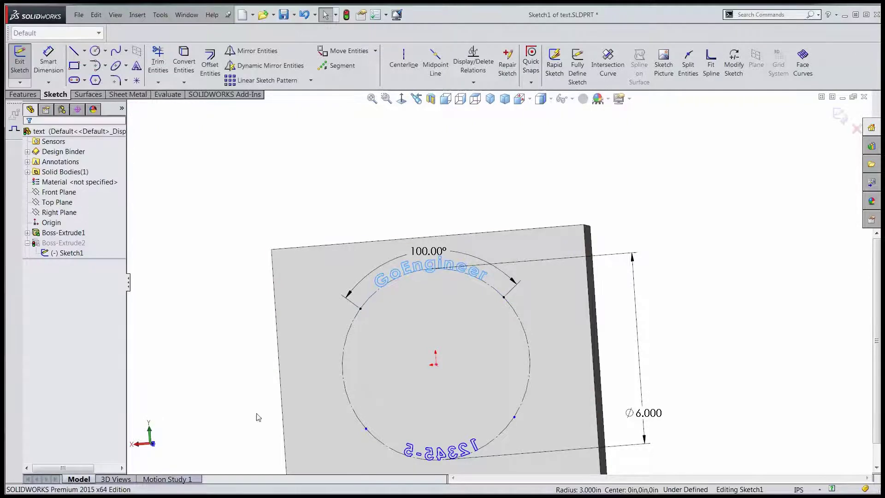
Flip the 12345-5 text so it reads normally
{"action": "double_click", "coordinate": [442, 457]}
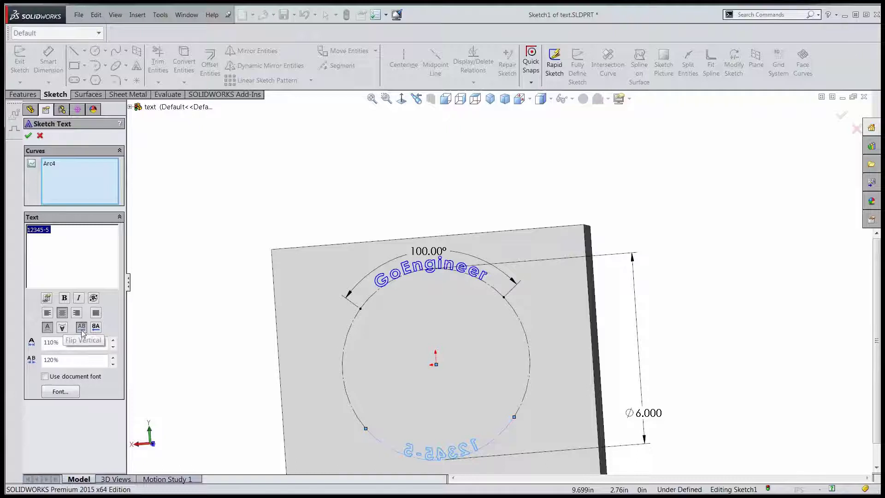
{"action": "left_click", "coordinate": [96, 328]}
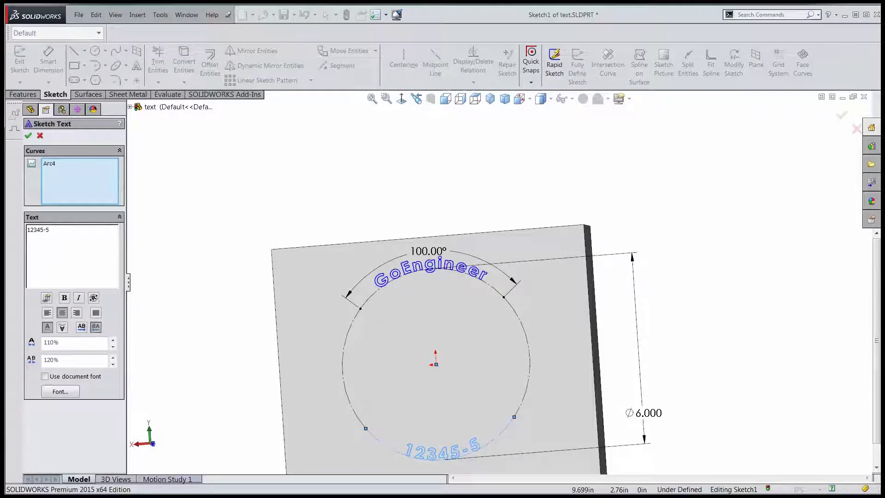
{"action": "left_click", "coordinate": [28, 136]}
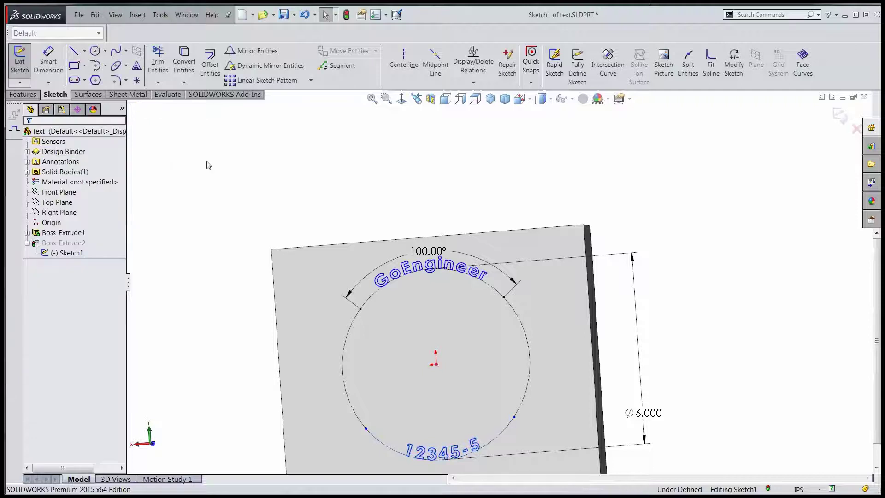
Inspect the embossed lettering, reopen Sketch1, then create a new part from Part_IN
{"action": "left_click", "coordinate": [837, 115]}
{"action": "middle_click_drag", "start_coordinate": [652, 322], "coordinate": [710, 346]}
{"action": "left_click", "coordinate": [70, 253]}
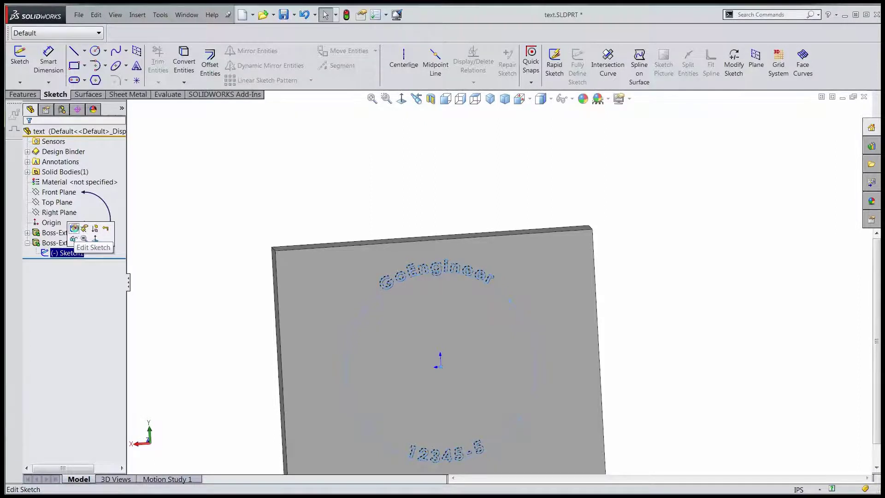
{"action": "left_click", "coordinate": [74, 228]}
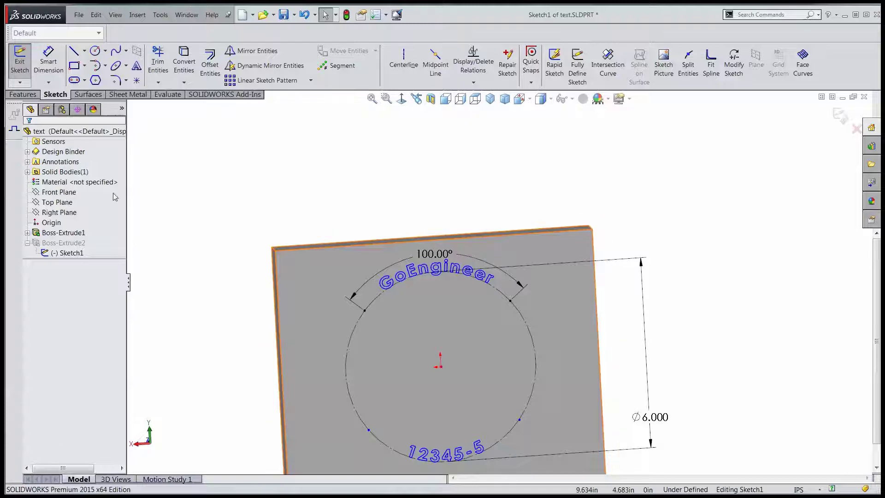
{"action": "left_click", "coordinate": [243, 15]}
{"action": "double_click", "coordinate": [258, 220]}
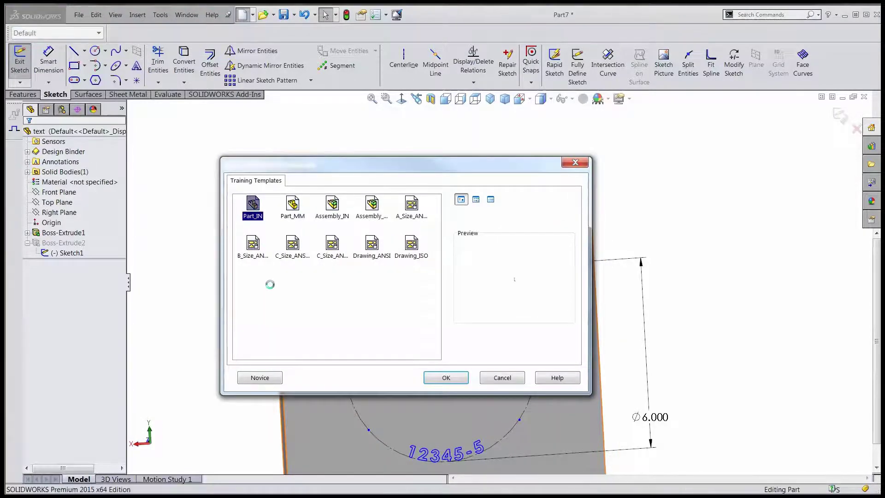
Sketch a circle centred at the origin on the Front Plane
{"action": "left_click", "coordinate": [55, 192]}
{"action": "left_click", "coordinate": [75, 180]}
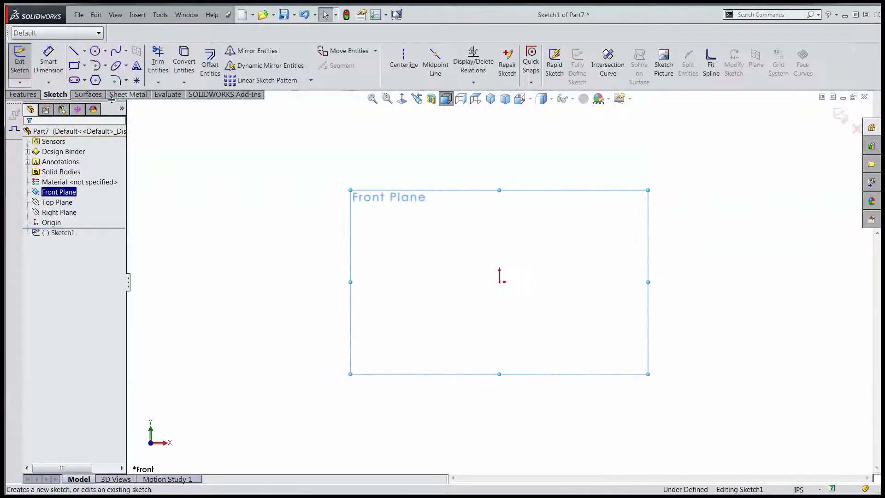
{"action": "left_click", "coordinate": [94, 51]}
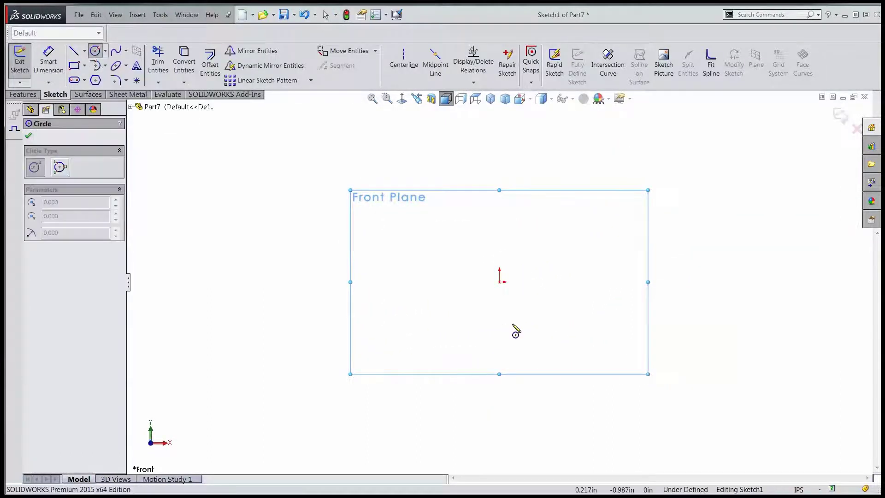
{"action": "left_click", "coordinate": [499, 281]}
{"action": "left_click", "coordinate": [499, 175]}
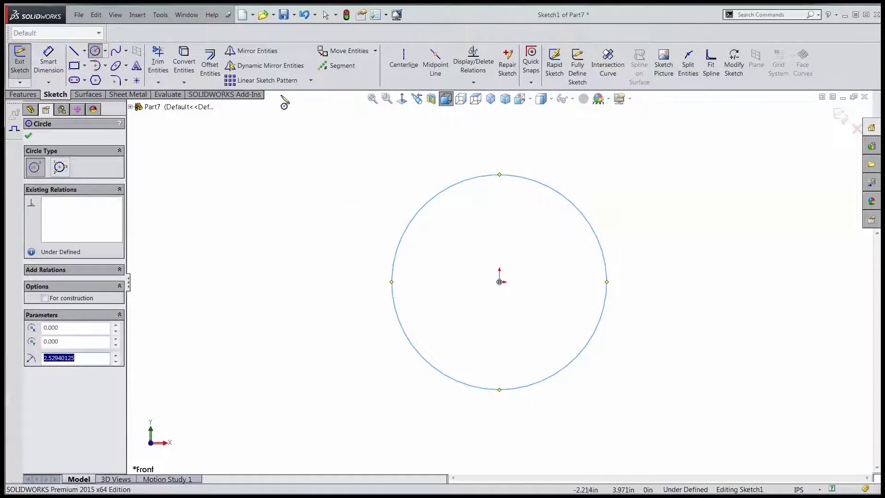
Dimension the circle's diameter to 6.000 in
{"action": "left_click", "coordinate": [49, 59]}
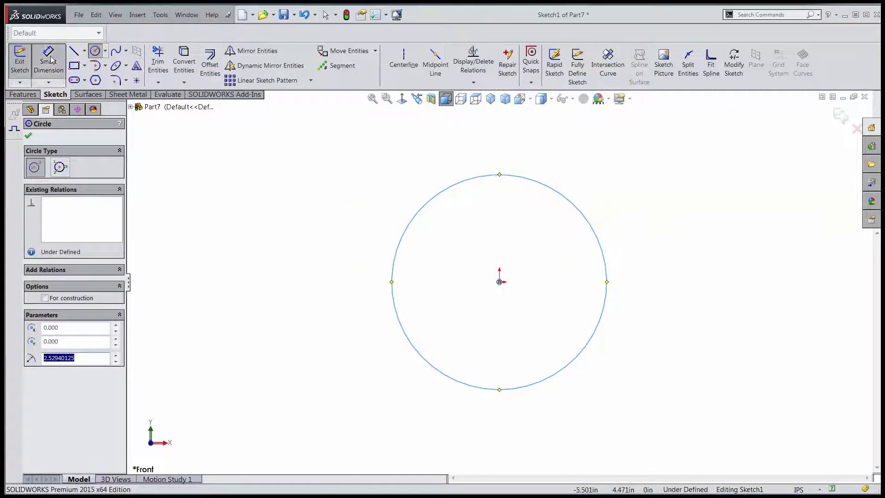
{"action": "left_click", "coordinate": [440, 190]}
{"action": "left_click", "coordinate": [250, 175]}
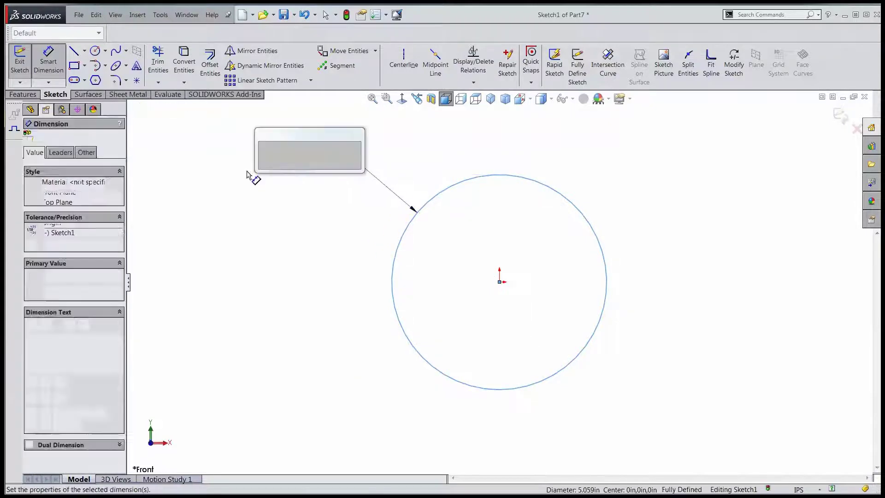
{"action": "type", "text": "6"}
{"action": "key", "text": "Return"}
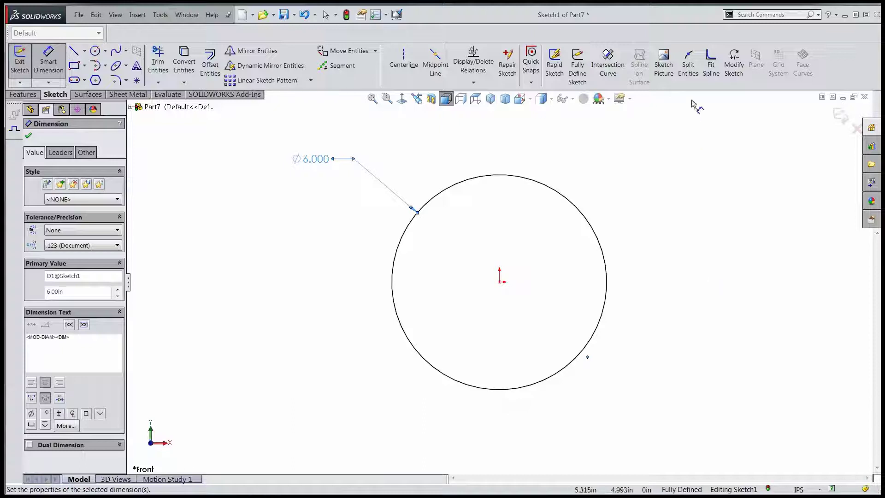
Place eleven Split Entities points clockwise around the Ø6.000 circle, from top through bottom to left
{"action": "left_click", "coordinate": [688, 62]}
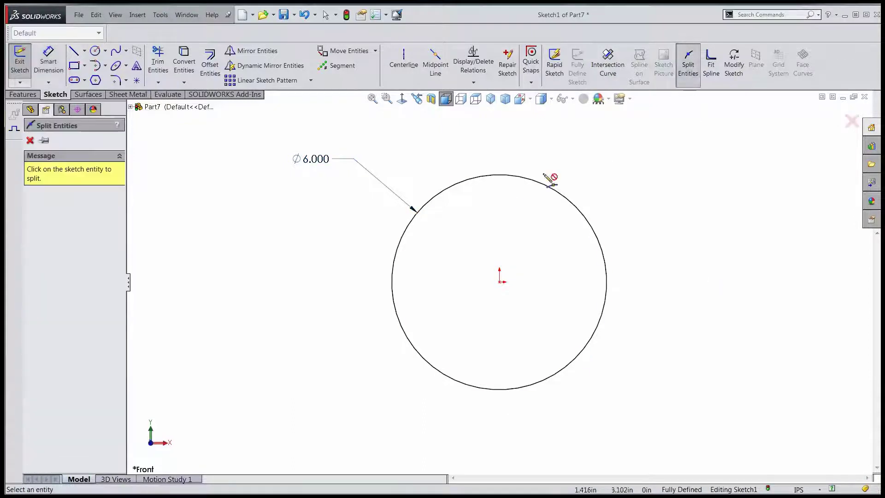
{"action": "left_click", "coordinate": [438, 193]}
{"action": "left_click", "coordinate": [506, 176]}
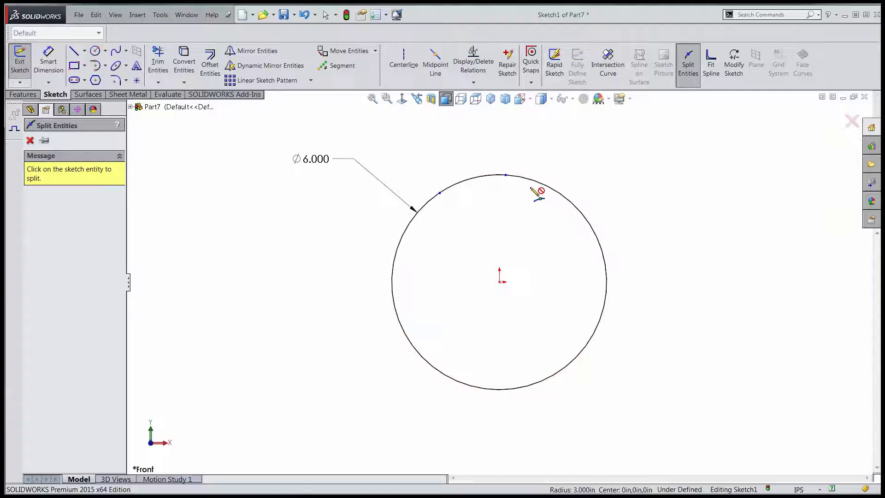
{"action": "left_click", "coordinate": [595, 238]}
{"action": "left_click", "coordinate": [606, 290]}
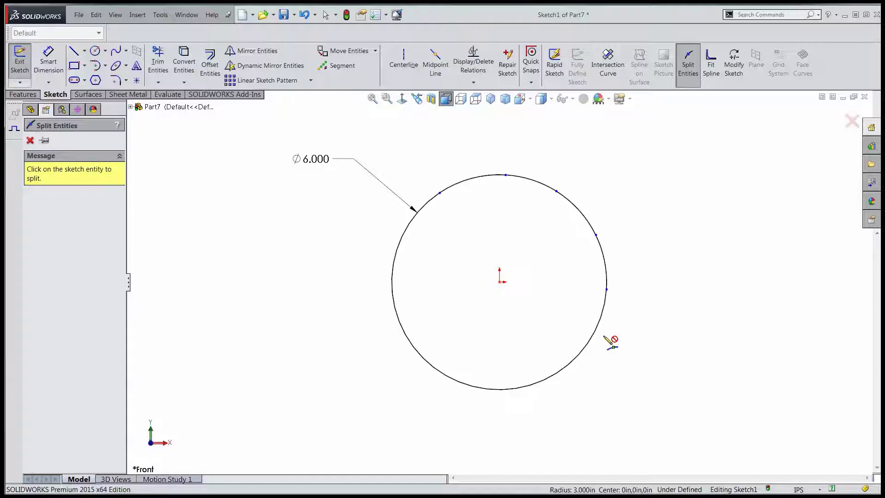
{"action": "left_click", "coordinate": [584, 346]}
{"action": "left_click", "coordinate": [551, 377]}
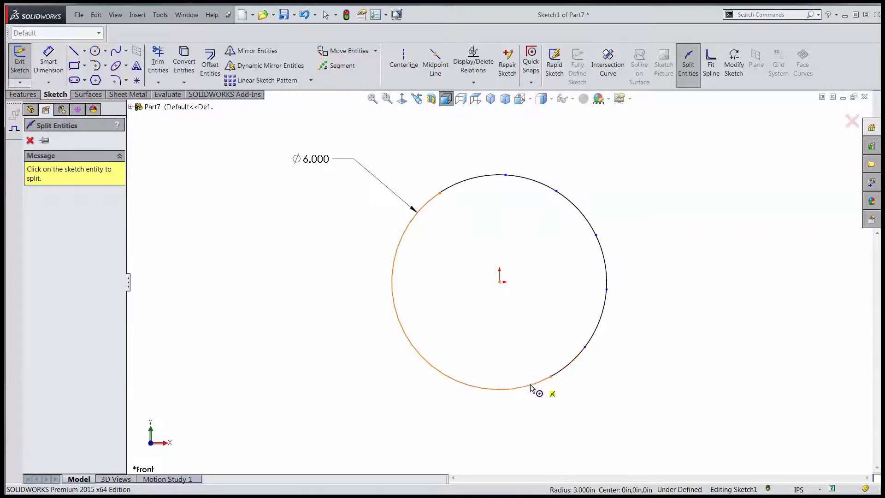
{"action": "left_click", "coordinate": [500, 390]}
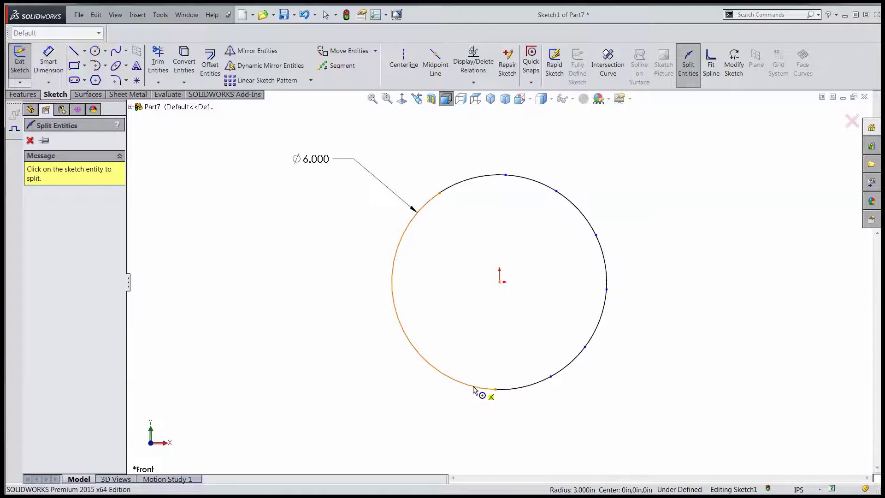
{"action": "left_click", "coordinate": [442, 374]}
{"action": "left_click", "coordinate": [408, 340]}
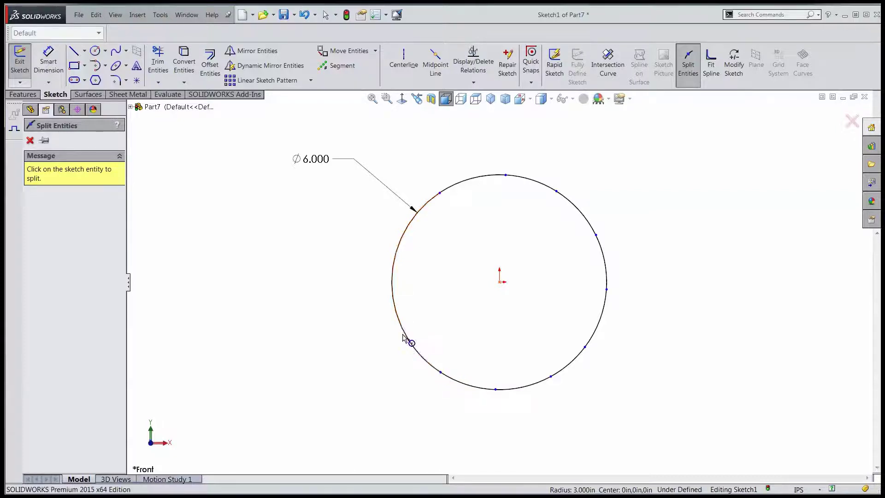
{"action": "left_click", "coordinate": [393, 294]}
{"action": "left_click", "coordinate": [398, 248]}
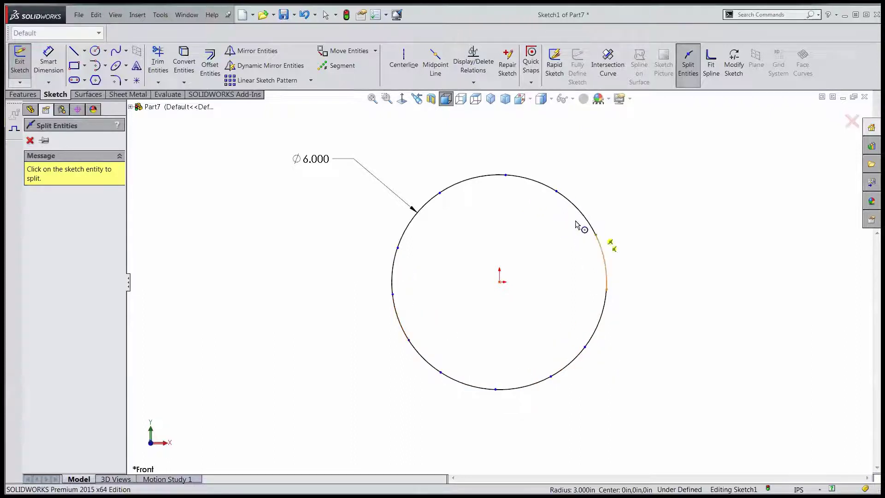
End Split Entities and box-select the circle to verify its twelve arcs
{"action": "right_click", "coordinate": [508, 150]}
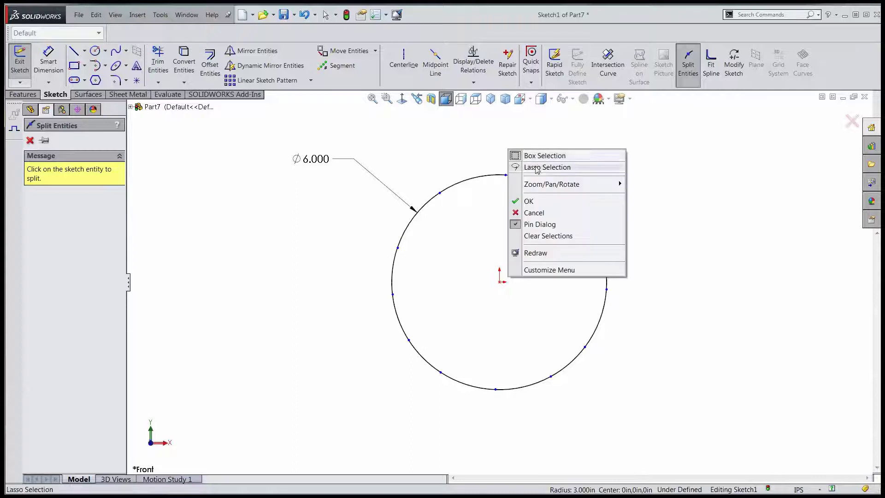
{"action": "left_click", "coordinate": [529, 201]}
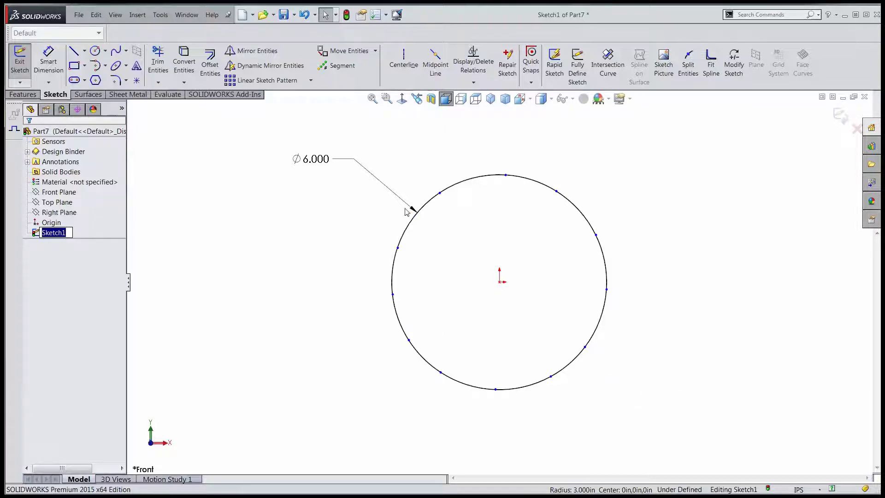
{"action": "left_click_drag", "start_coordinate": [374, 131], "coordinate": [638, 425]}
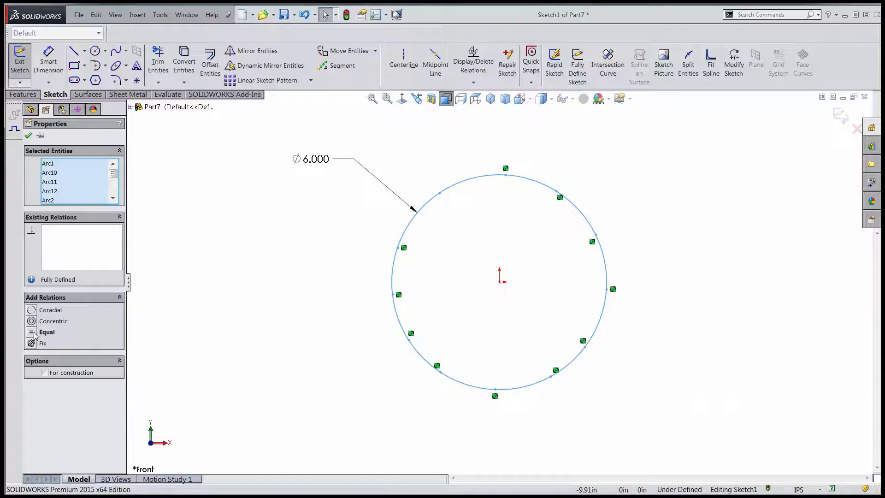
{"action": "left_click", "coordinate": [253, 346]}
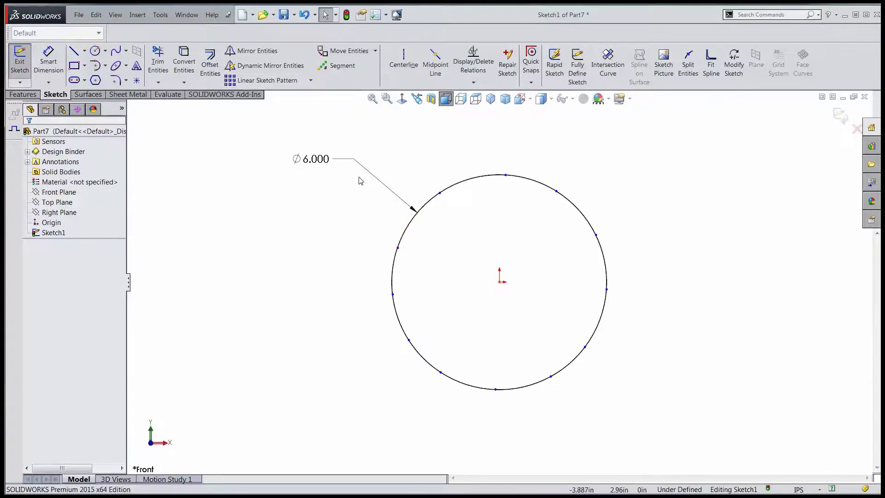
Draw a smaller circle to the left of the Ø6.000 circle
{"action": "left_click", "coordinate": [94, 51]}
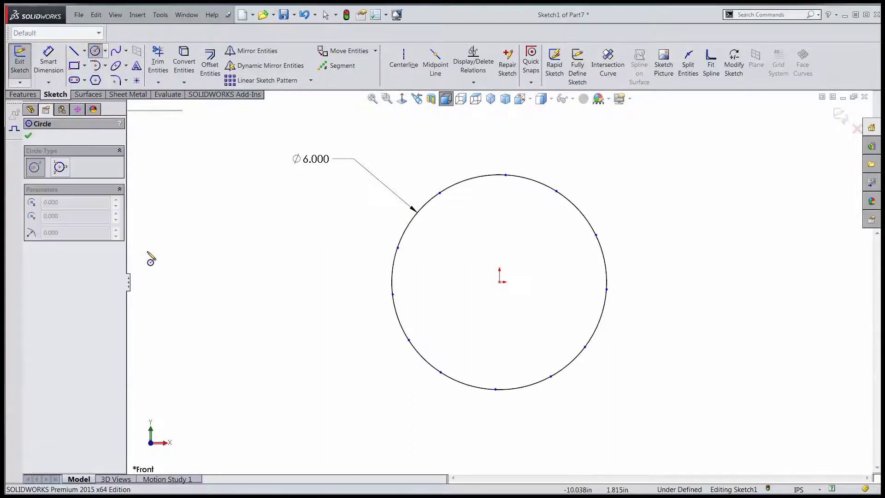
{"action": "left_click", "coordinate": [201, 248]}
{"action": "left_click", "coordinate": [232, 305]}
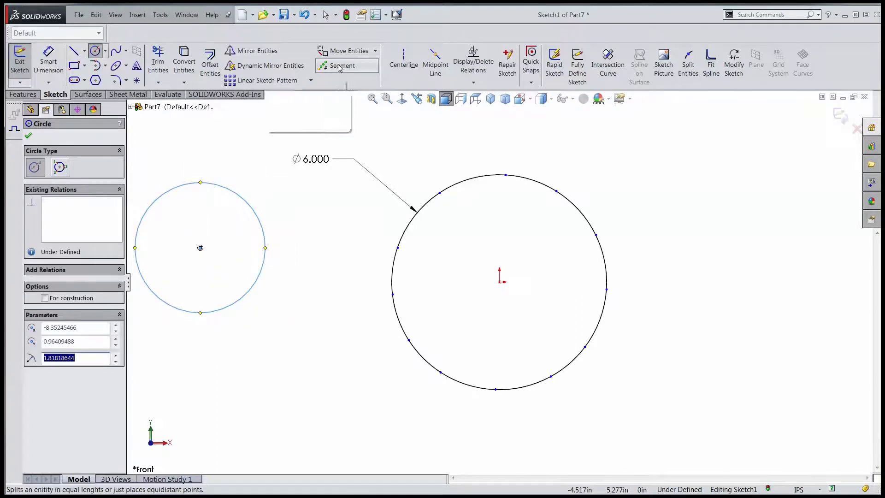
Divide the new circle into about twelve equal sketch segments
{"action": "left_click", "coordinate": [341, 67]}
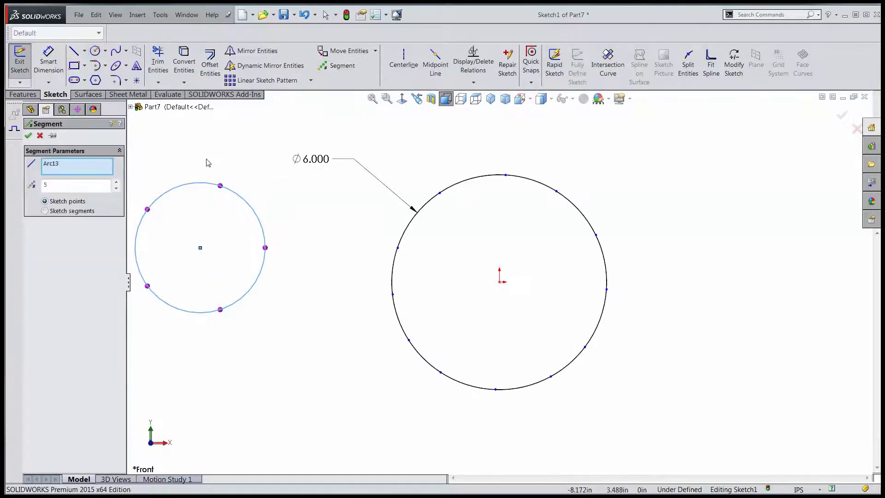
{"action": "left_click", "coordinate": [116, 184]}
{"action": "left_click", "coordinate": [116, 184]}
{"action": "left_click", "coordinate": [116, 184]}
{"action": "left_click", "coordinate": [116, 184]}
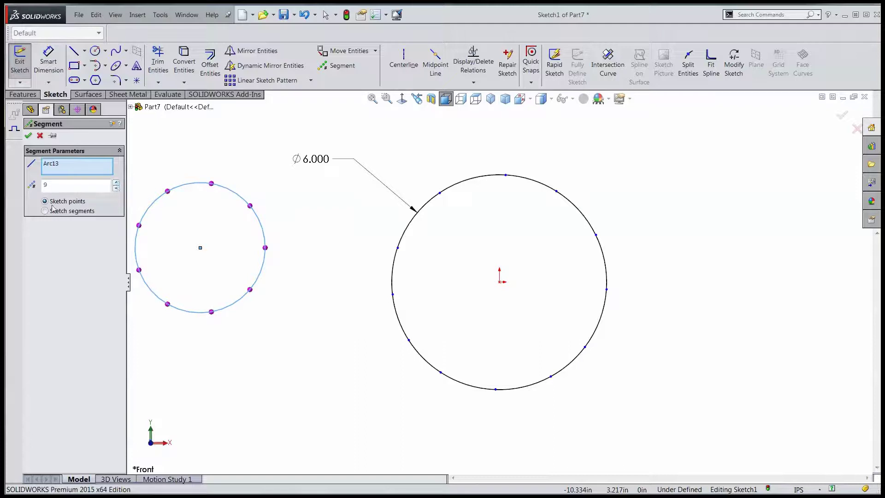
{"action": "left_click", "coordinate": [116, 183]}
{"action": "left_click", "coordinate": [116, 183]}
{"action": "left_click", "coordinate": [117, 183]}
{"action": "left_click", "coordinate": [29, 135]}
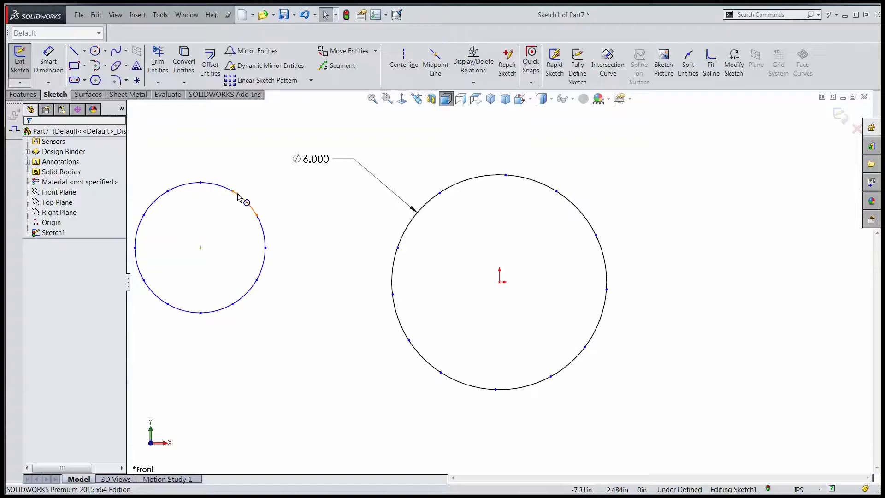
Draw a horizontal line above right of the Ø6.000 circle and split it with 5 sketch points
{"action": "left_click", "coordinate": [75, 51]}
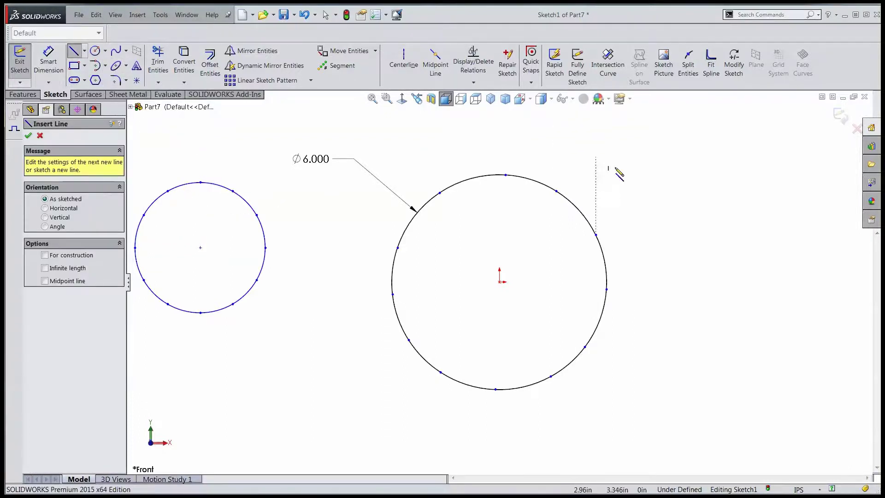
{"action": "left_click_drag", "start_coordinate": [606, 164], "coordinate": [744, 163]}
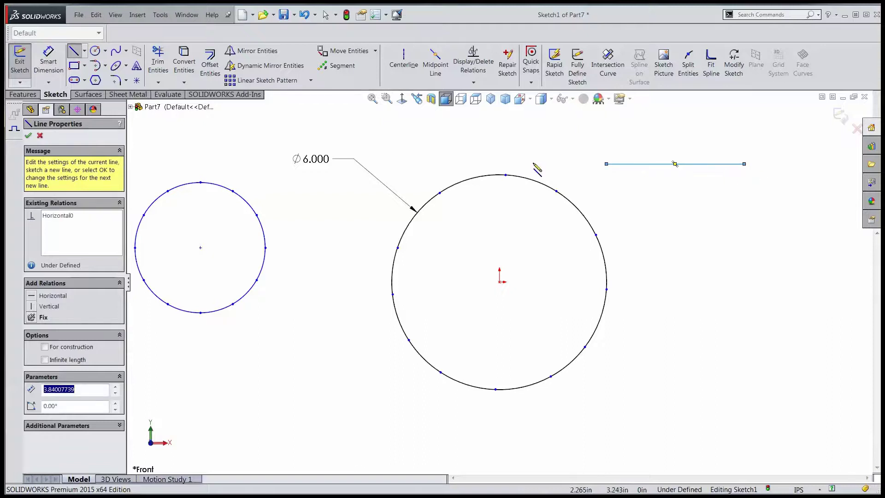
{"action": "left_click", "coordinate": [343, 66]}
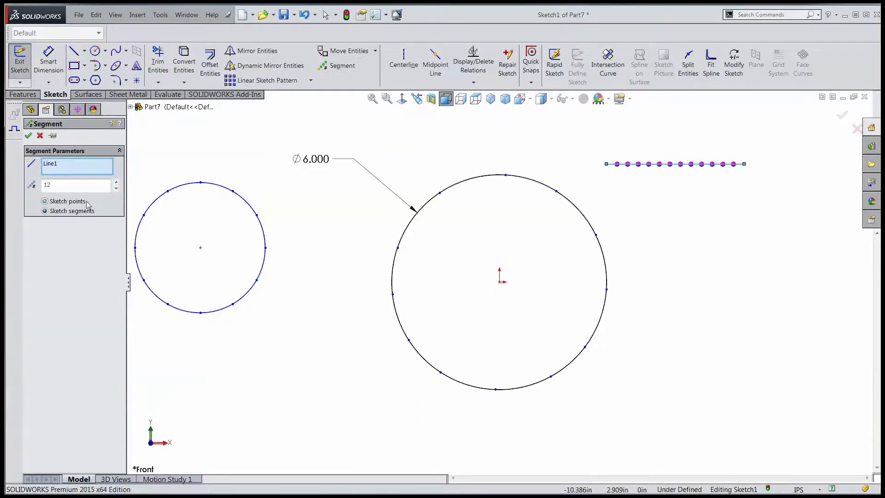
{"action": "left_click", "coordinate": [117, 189]}
{"action": "left_click", "coordinate": [116, 189]}
{"action": "left_click", "coordinate": [117, 189]}
{"action": "left_click", "coordinate": [117, 189]}
{"action": "left_click", "coordinate": [116, 188]}
{"action": "left_click", "coordinate": [117, 189]}
{"action": "left_click", "coordinate": [116, 189]}
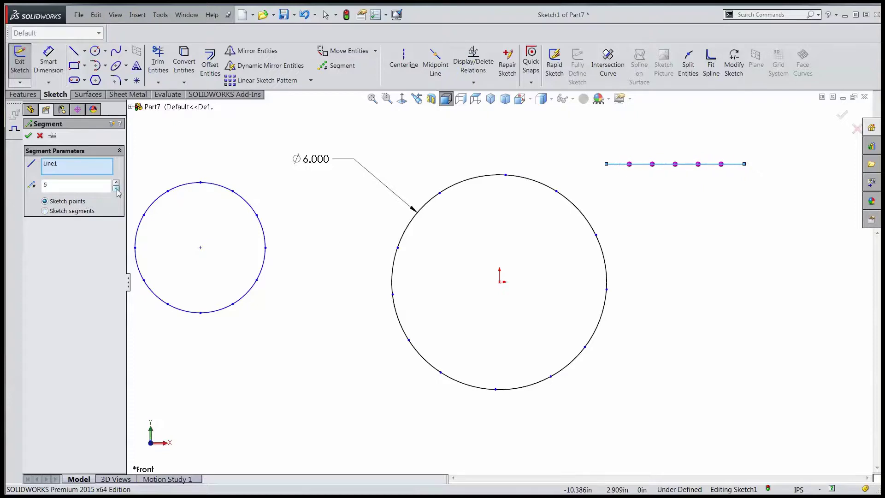
{"action": "left_click", "coordinate": [29, 136]}
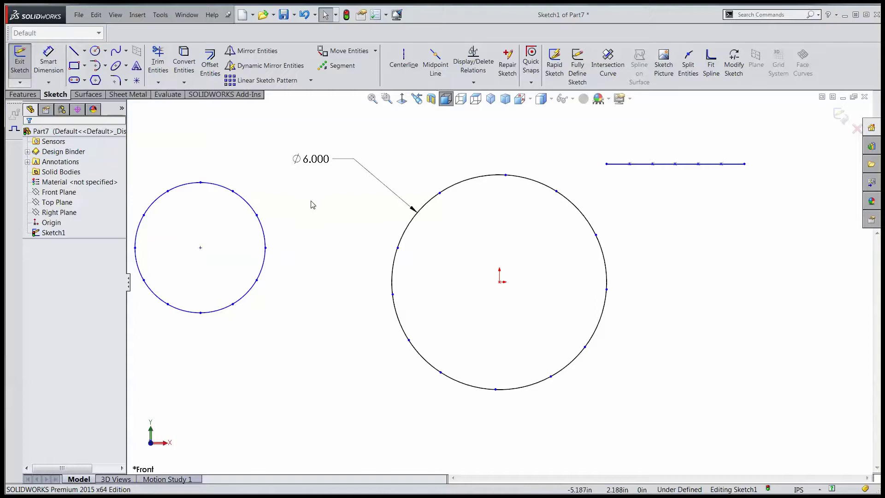